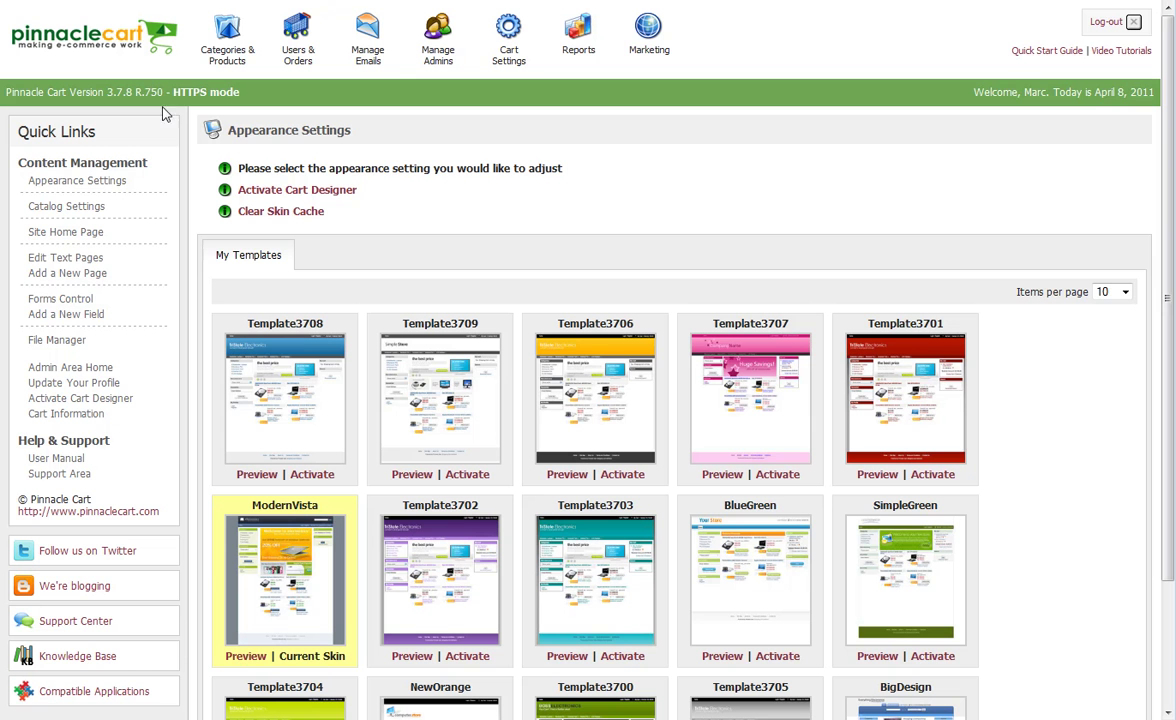
# Activate Cart Designer and look over the storefront home page
pyautogui.click(306, 196)
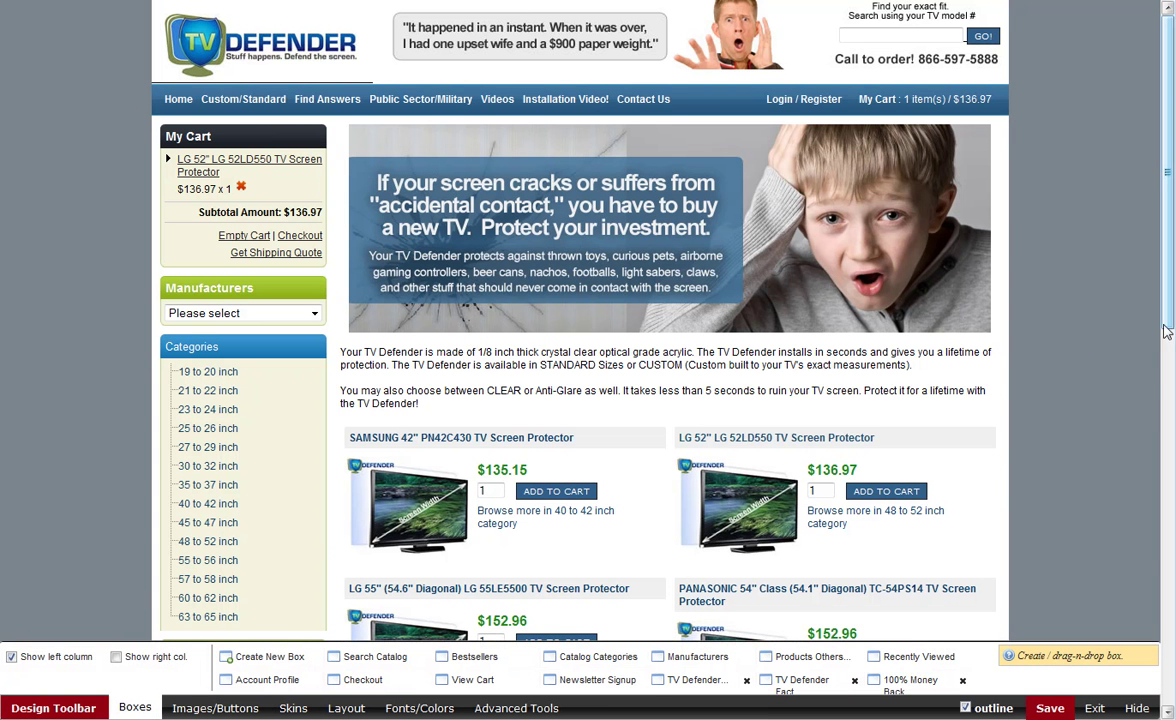
pyautogui.scroll(-1, 1170, 315)
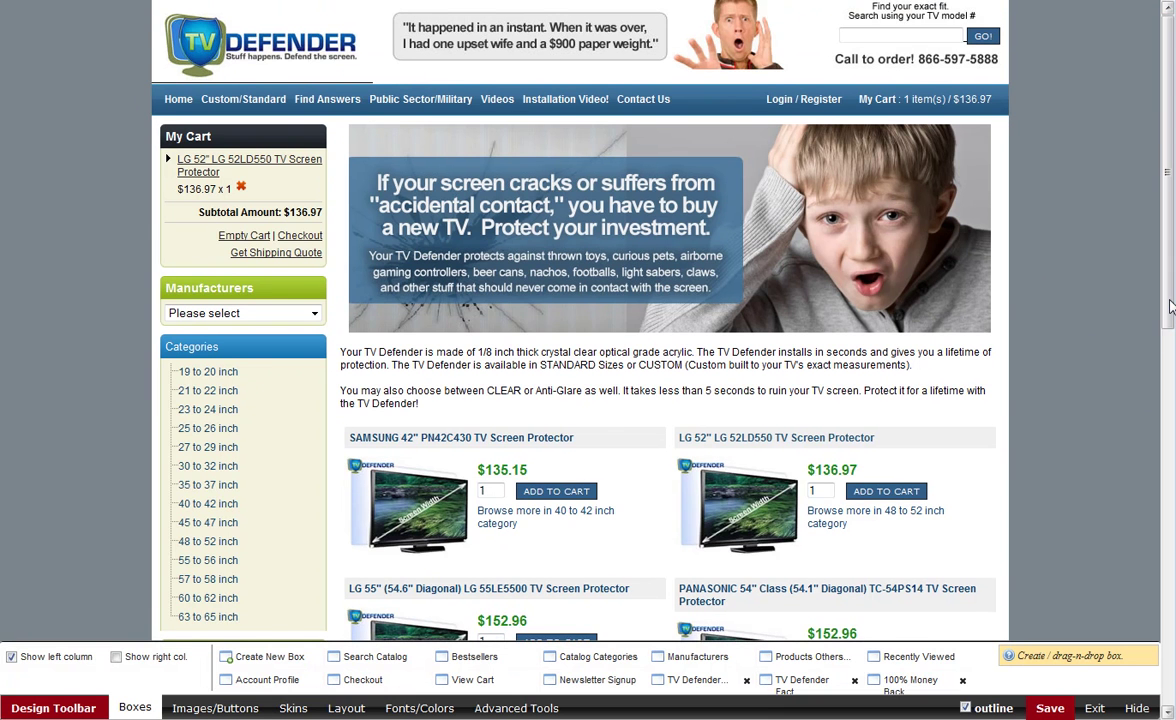
pyautogui.moveTo(1170, 307)
pyautogui.mouseDown()
pyautogui.moveTo(1165, 352)
pyautogui.moveTo(1163, 302)
pyautogui.mouseUp()
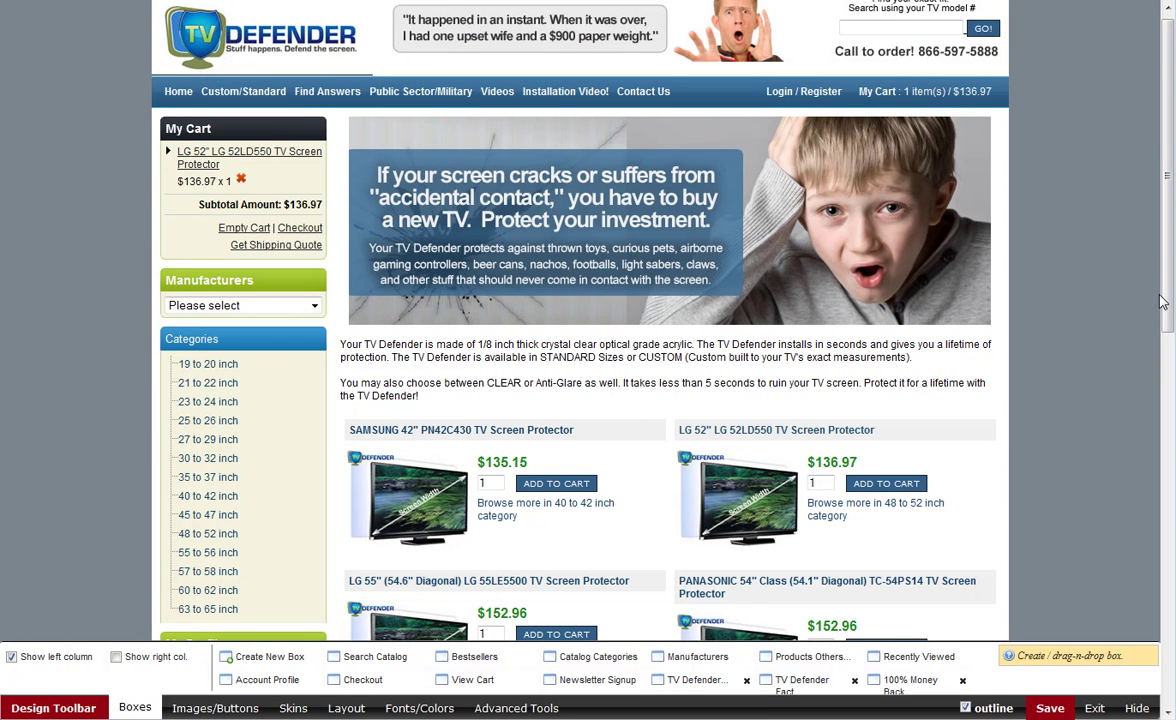
pyautogui.scroll(-1, 1170, 265)
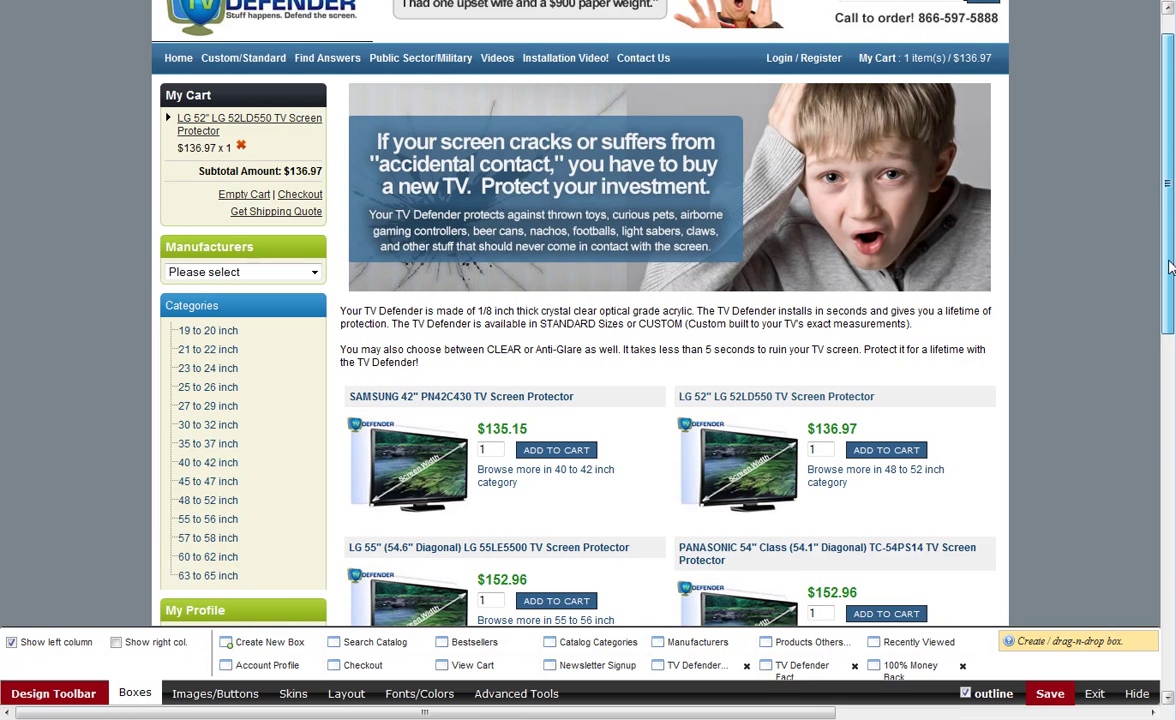
pyautogui.scroll(-1, 1170, 265)
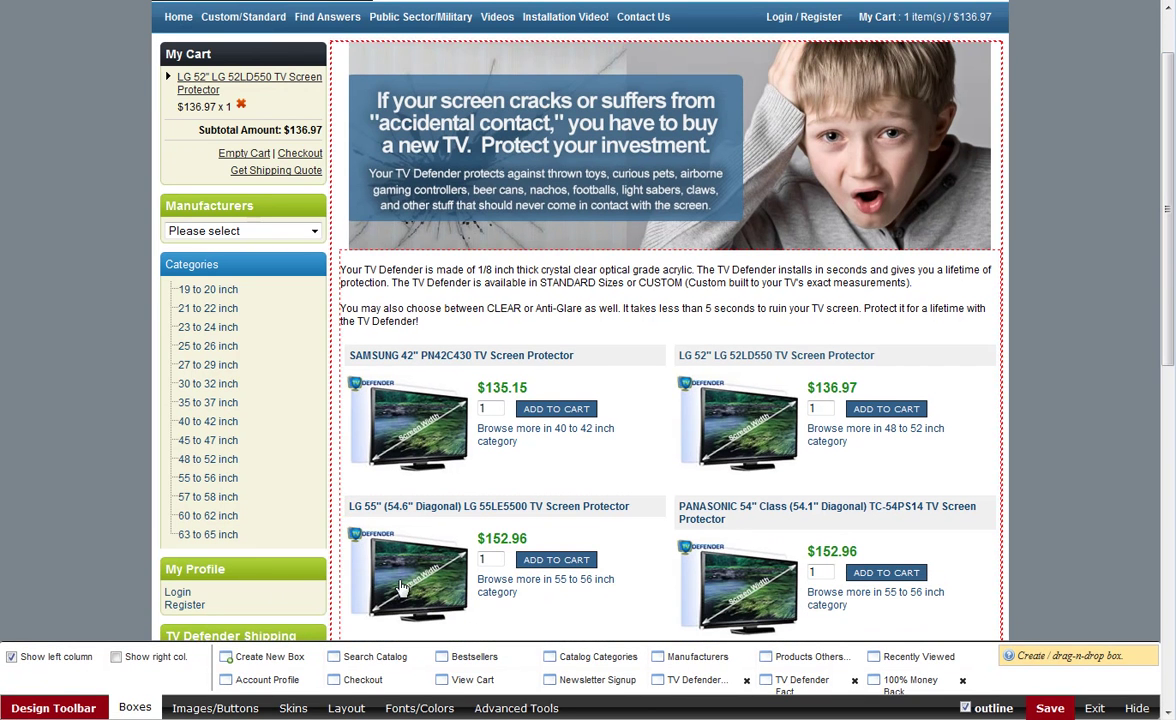
# Set the storefront's site width to 100% in the layout settings
pyautogui.click(340, 710)
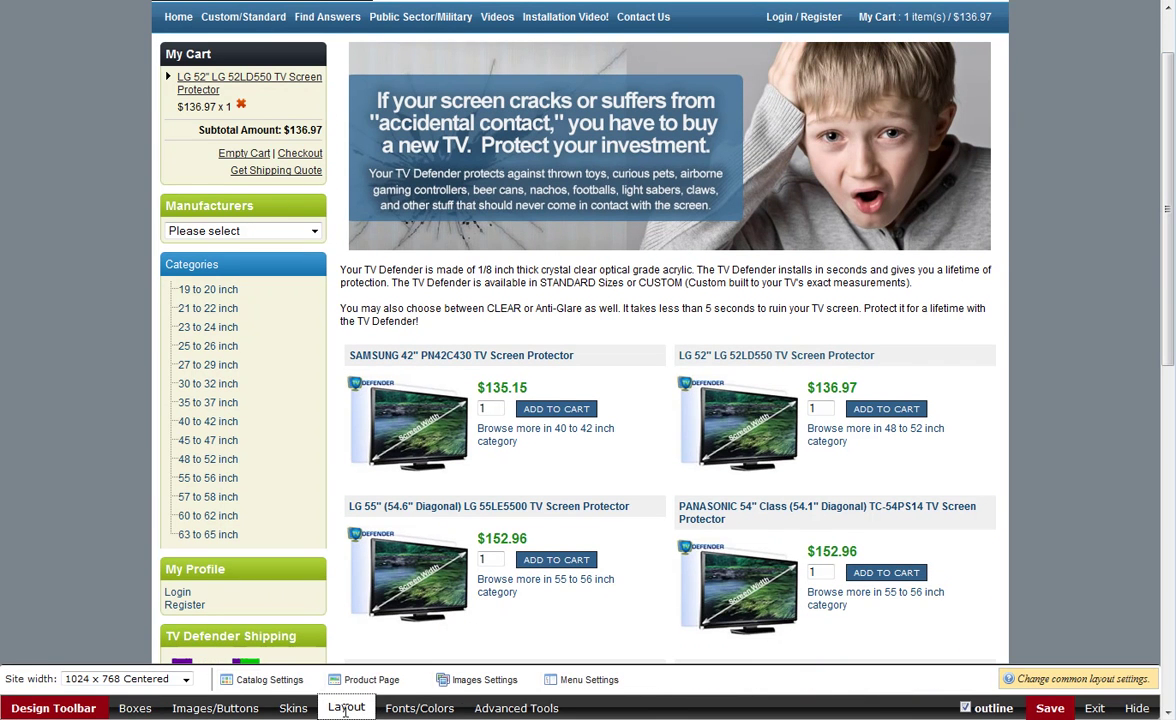
pyautogui.click(186, 681)
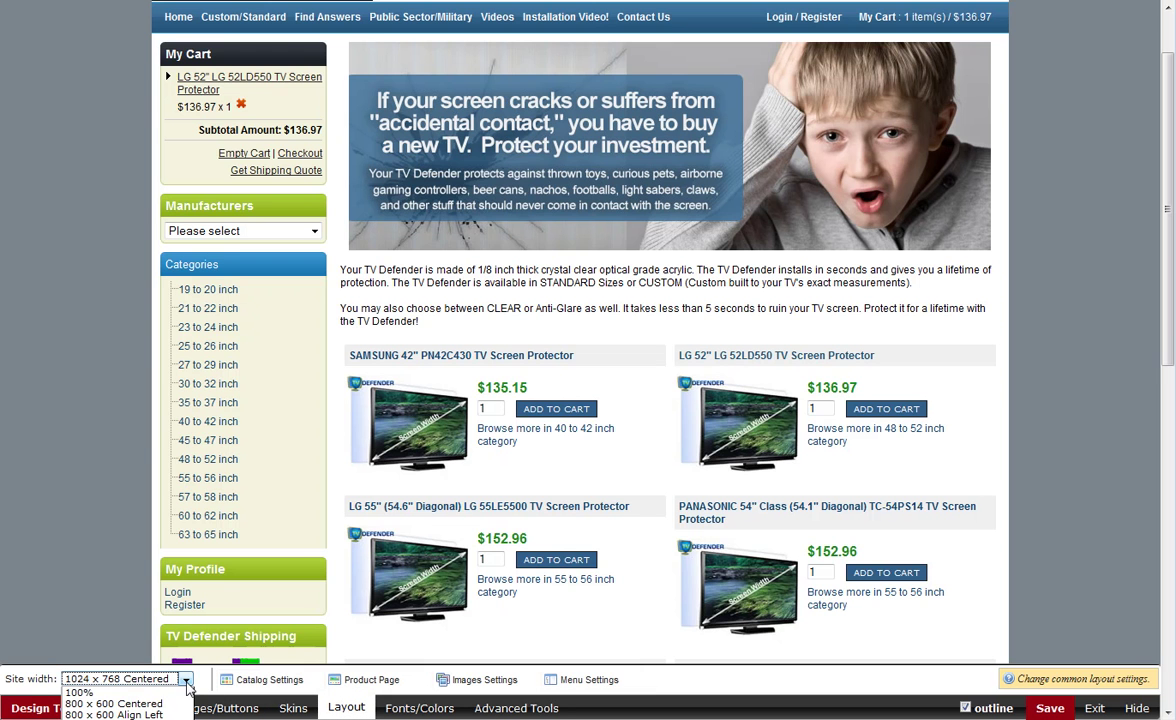
pyautogui.click(113, 694)
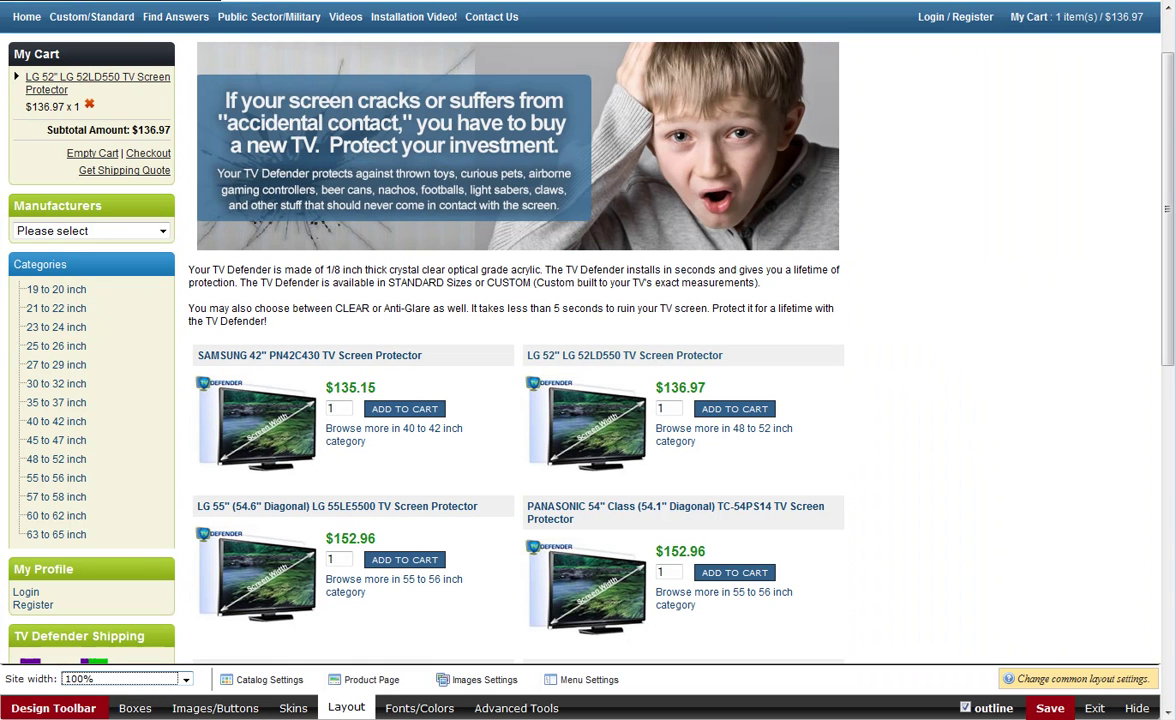
# Set the site width to 800 x 600 Centered and check how the home page content fits
pyautogui.click(172, 679)
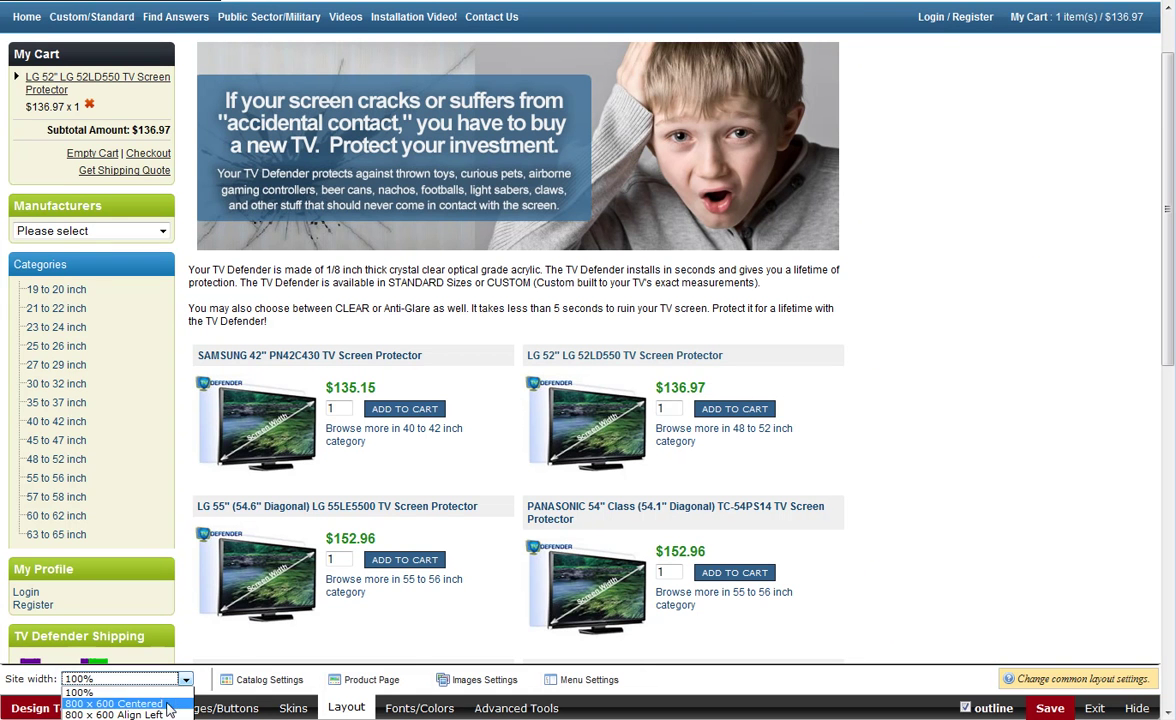
pyautogui.click(168, 697)
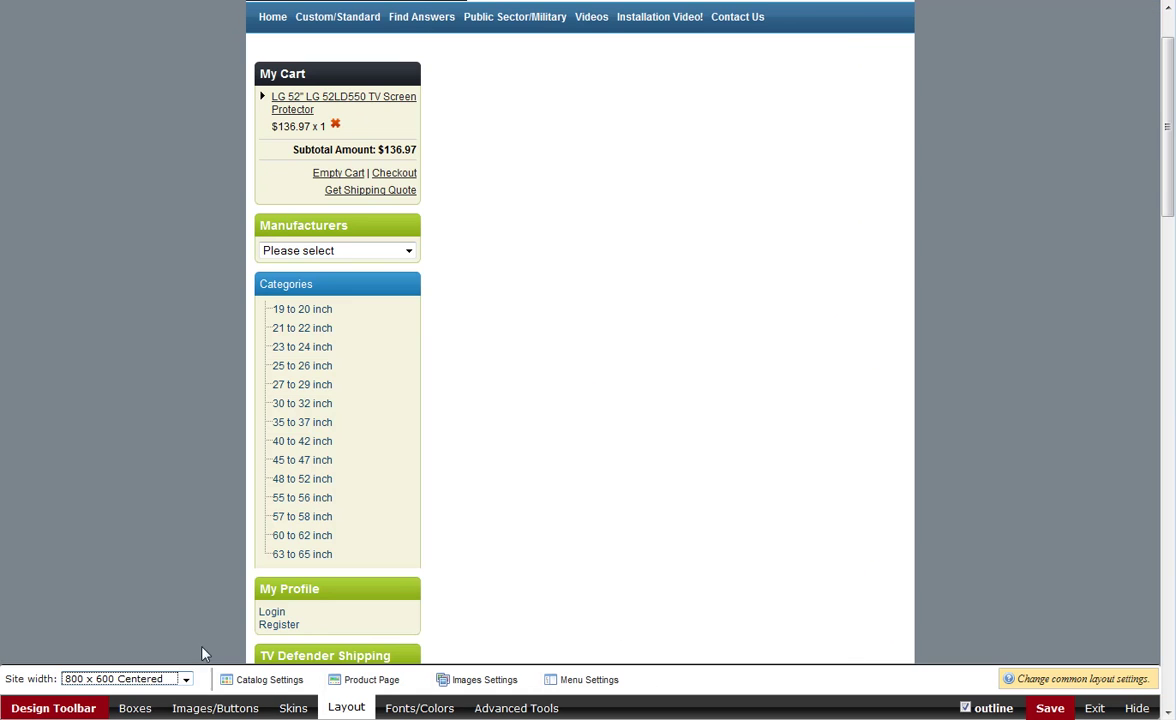
pyautogui.moveTo(1168, 183); pyautogui.dragTo(1168, 405)
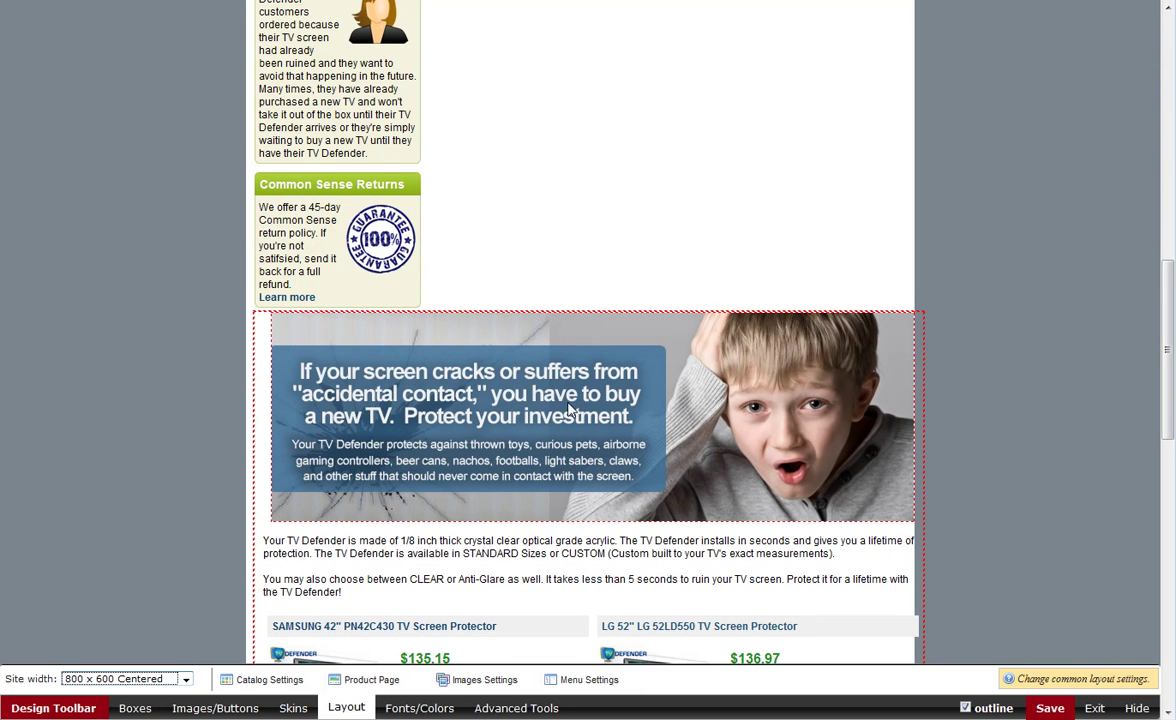
# Set the site width back to 1024 x 768 Centered and check the home page
pyautogui.click(184, 679)
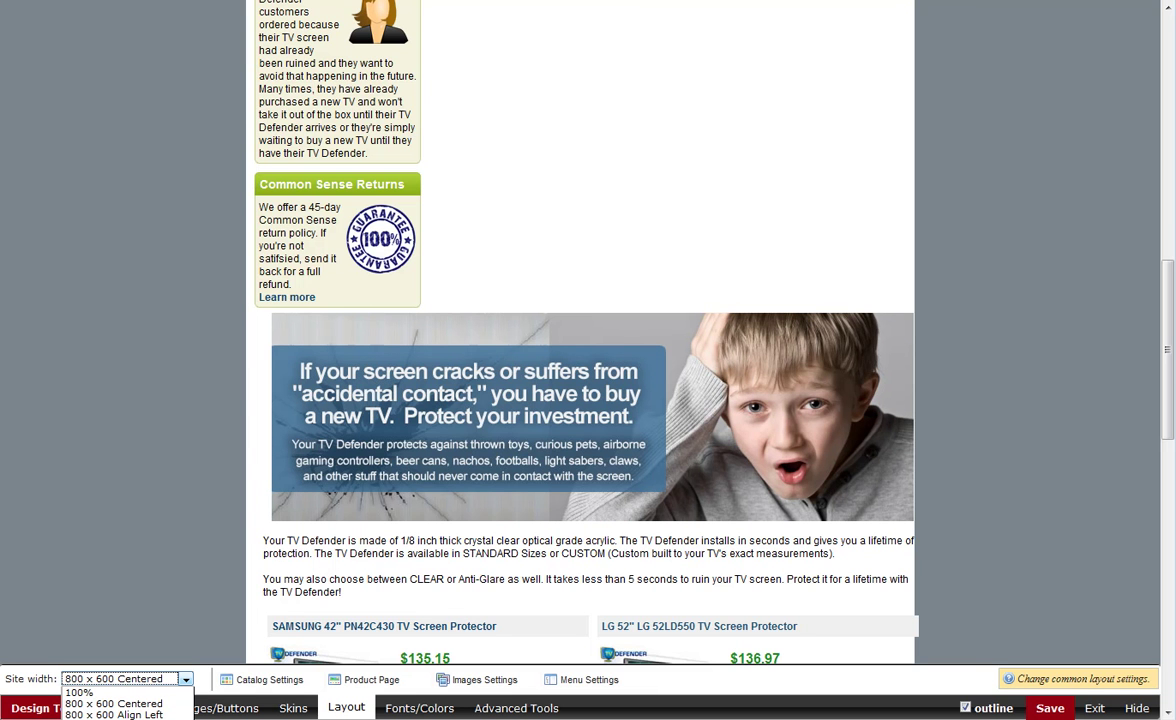
pyautogui.press('Down')
pyautogui.press('Down')
pyautogui.press('Return')
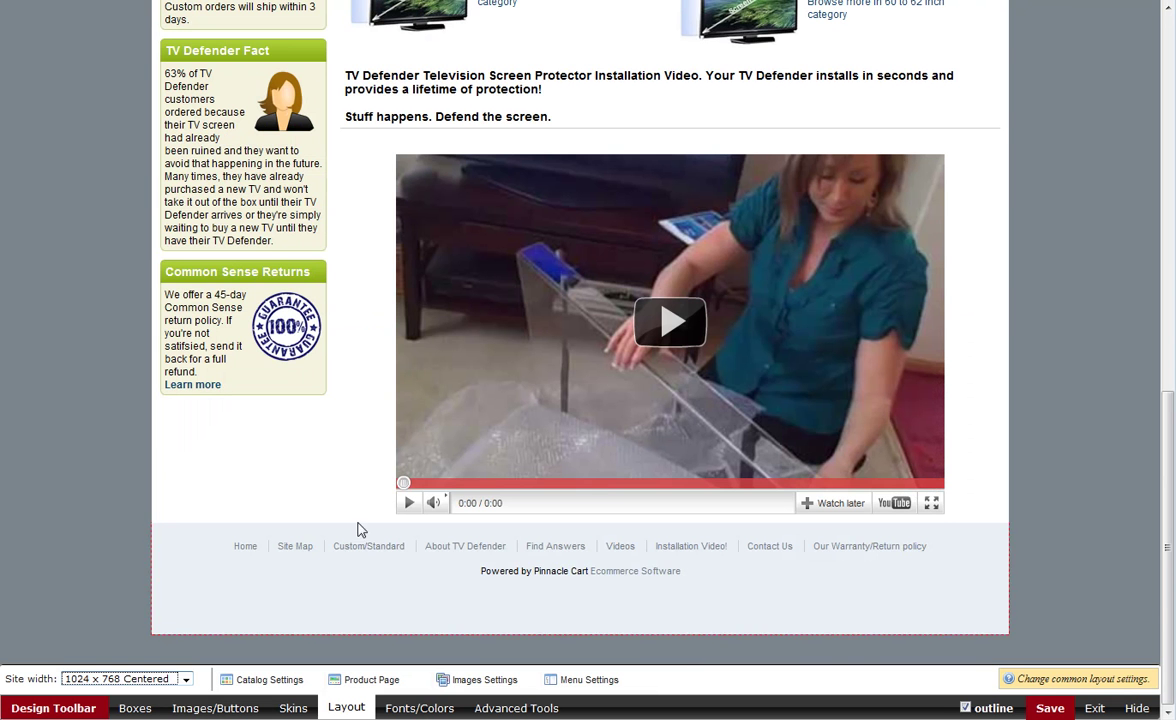
pyautogui.moveTo(1168, 610); pyautogui.dragTo(1168, 258)
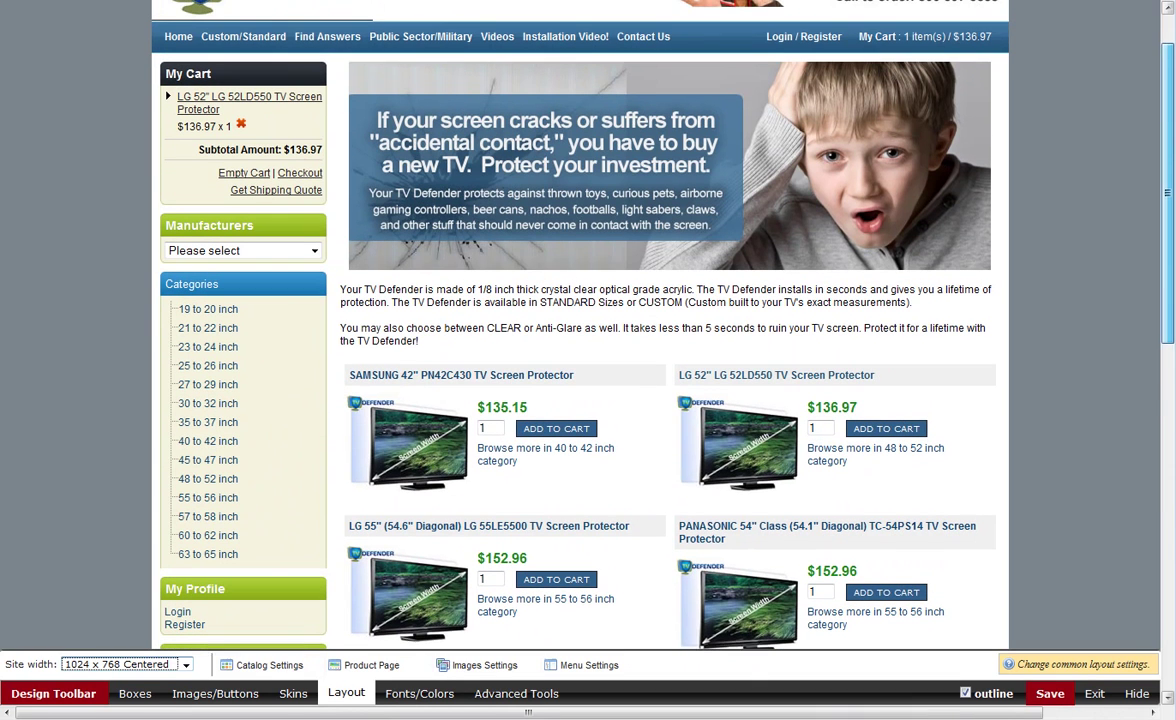
# Try the 1024 x 768 Align left site width and switch back to 1024 x 768 Centered
pyautogui.click(186, 679)
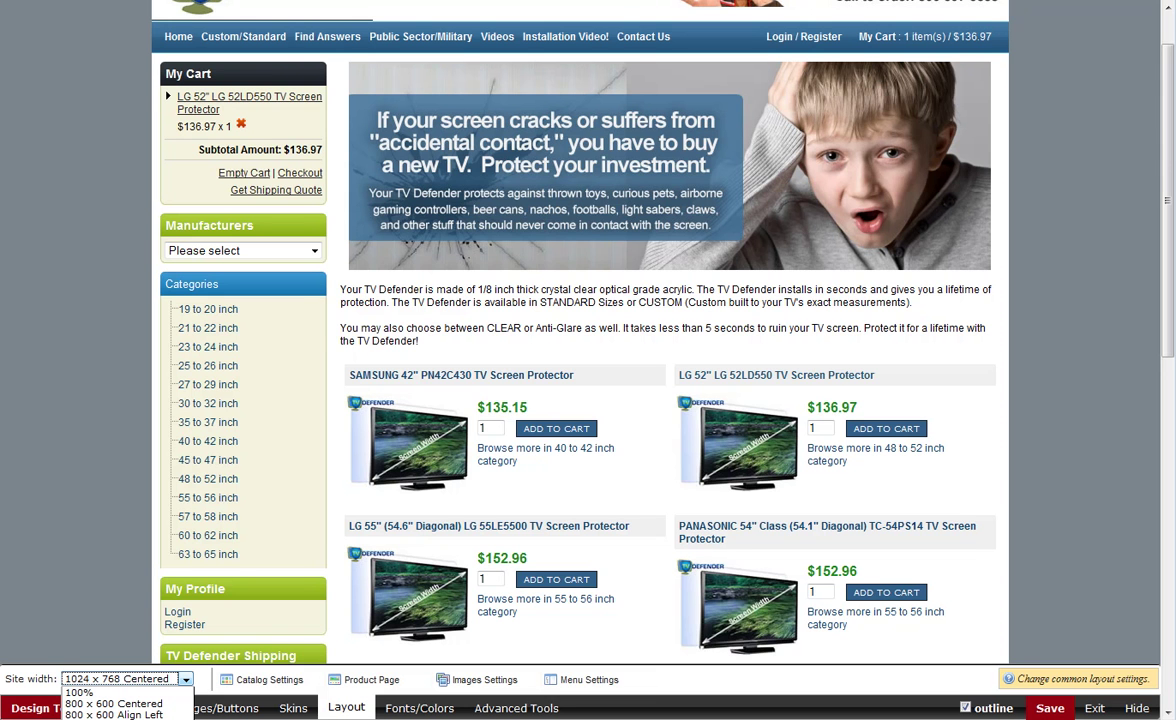
pyautogui.press('Down')
pyautogui.press('Return')
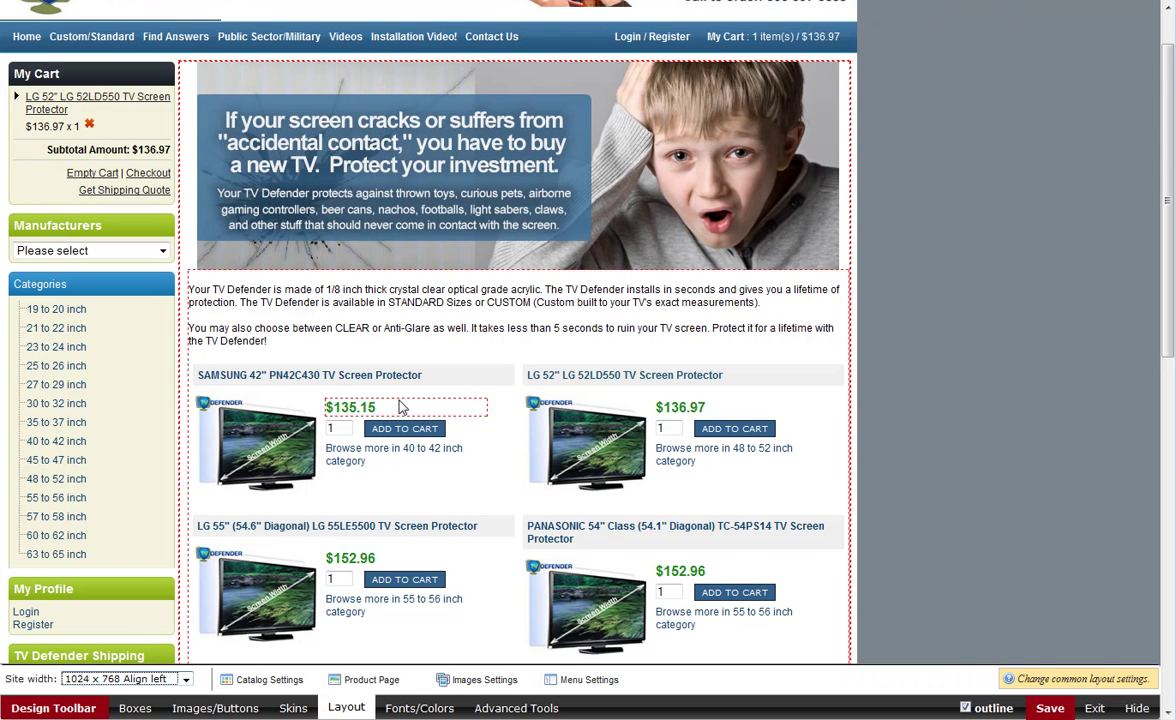
pyautogui.click(185, 679)
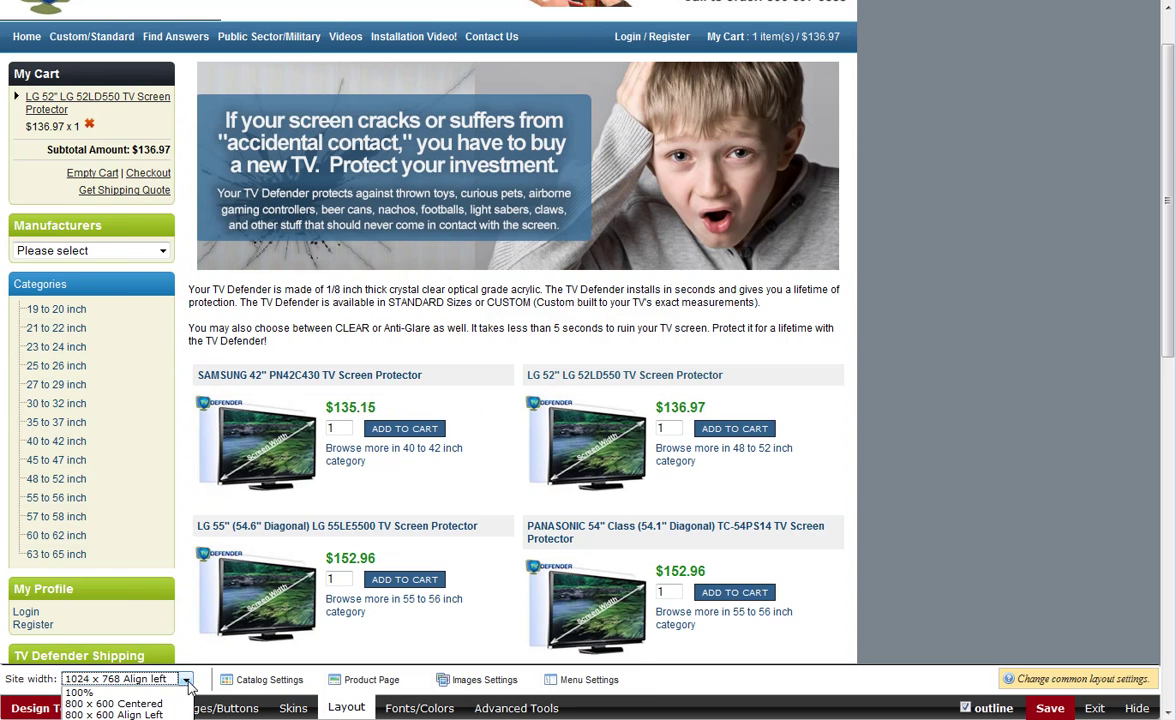
pyautogui.press('Up')
pyautogui.press('Return')
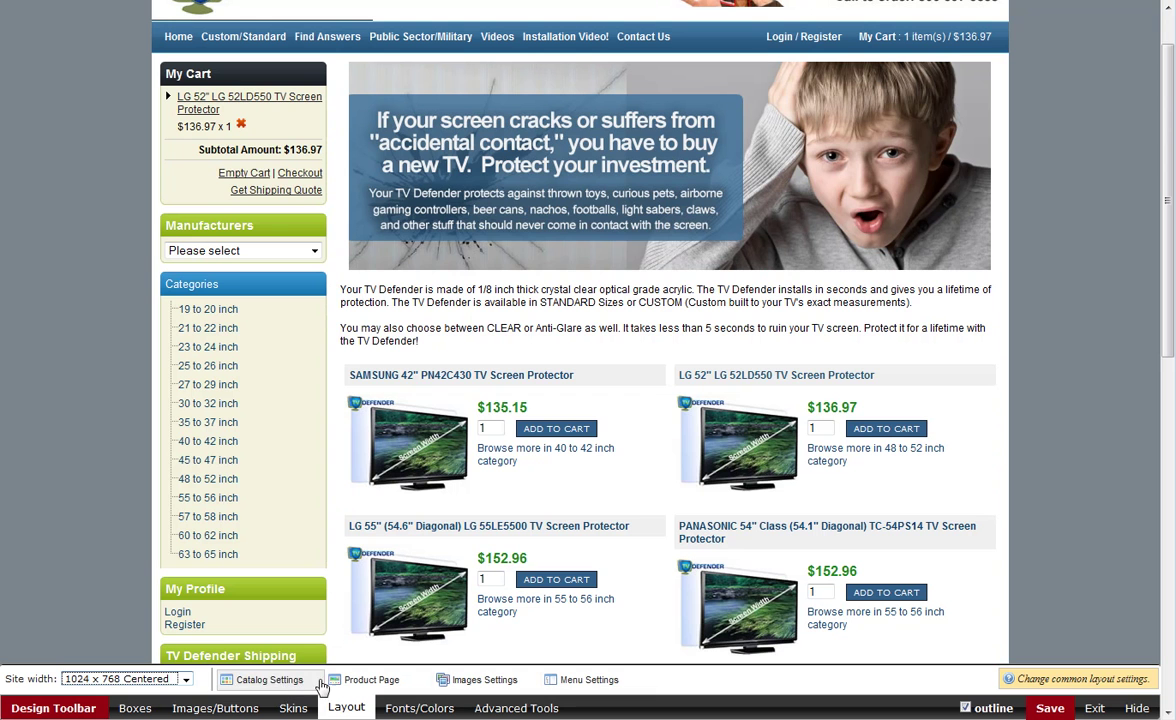
# Review the catalog page views and settings in the Layout Editor and close it
pyautogui.click(266, 683)
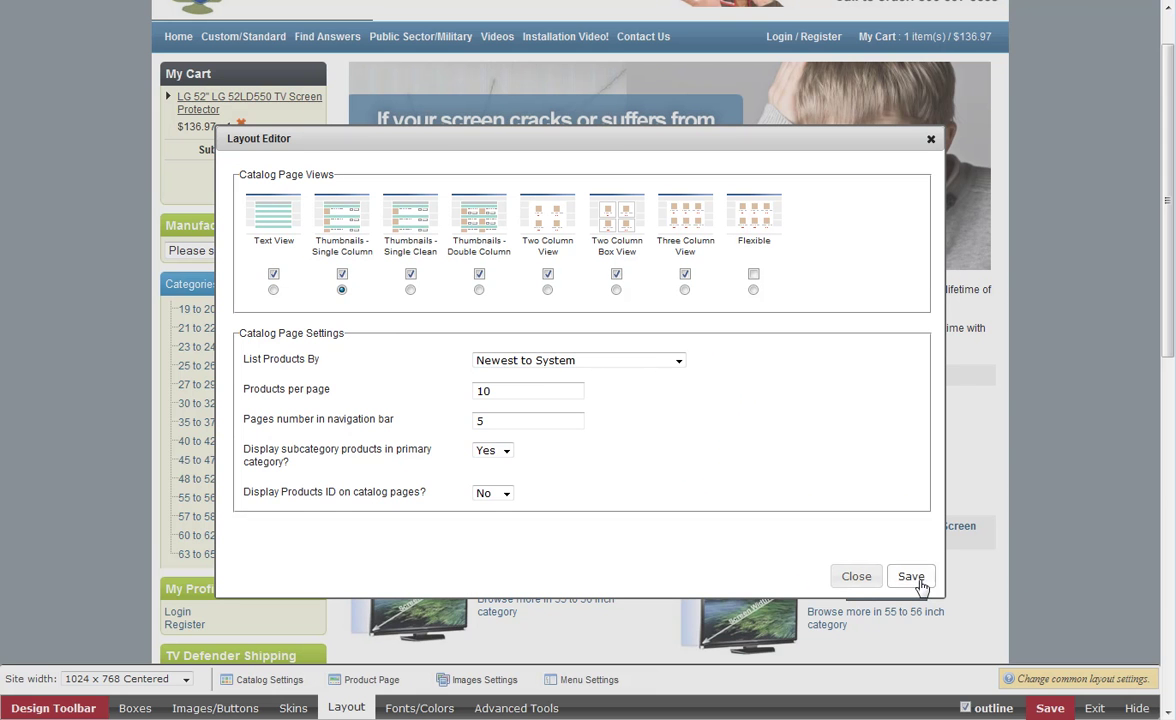
pyautogui.click(916, 579)
pyautogui.click(859, 578)
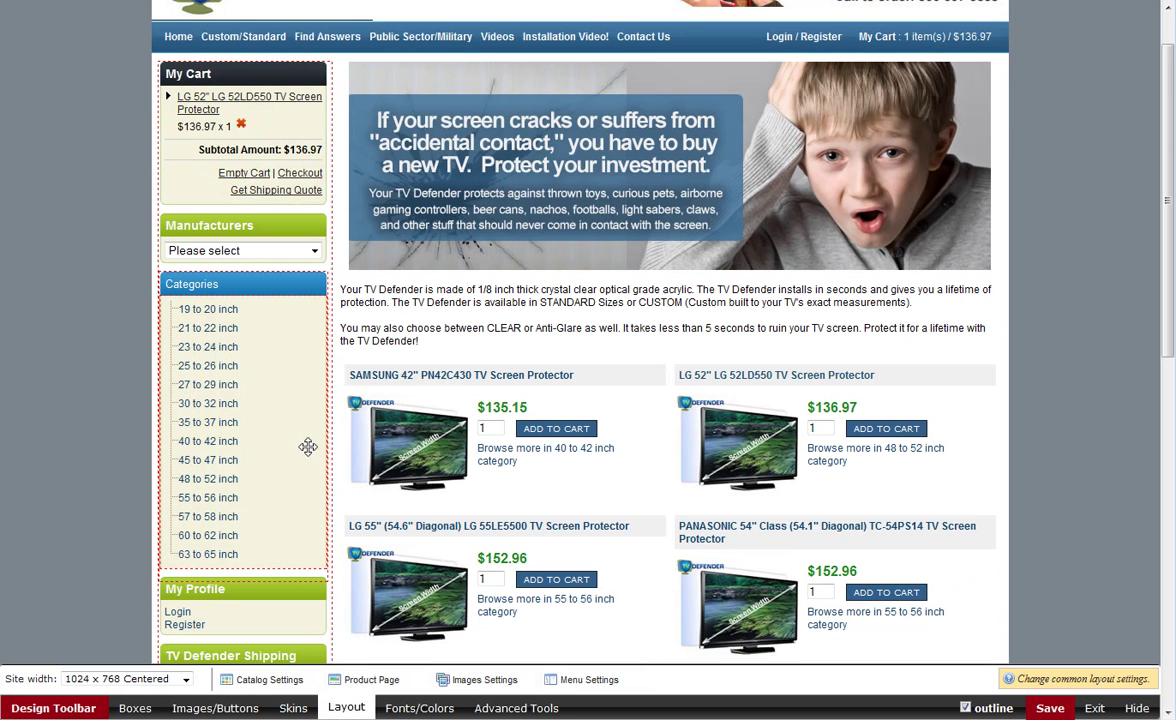
# Open the 30 to 32 inch category page and look over its product listing
pyautogui.click(203, 410)
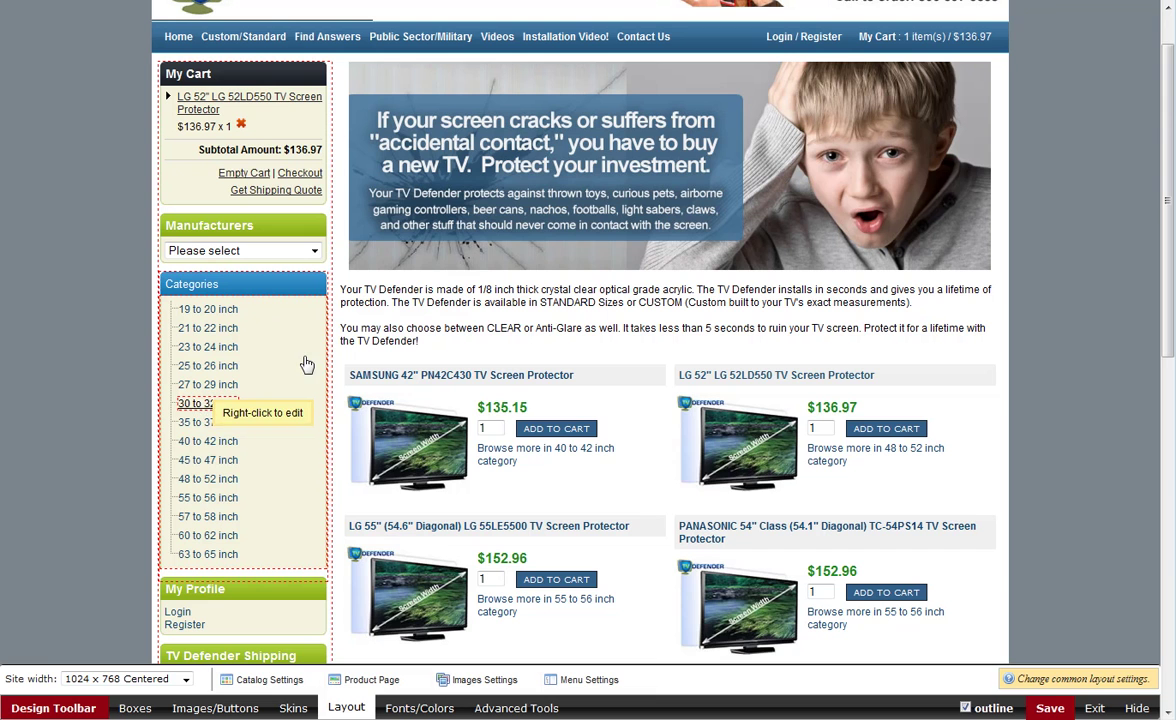
pyautogui.scroll(-5, 1172, 197)
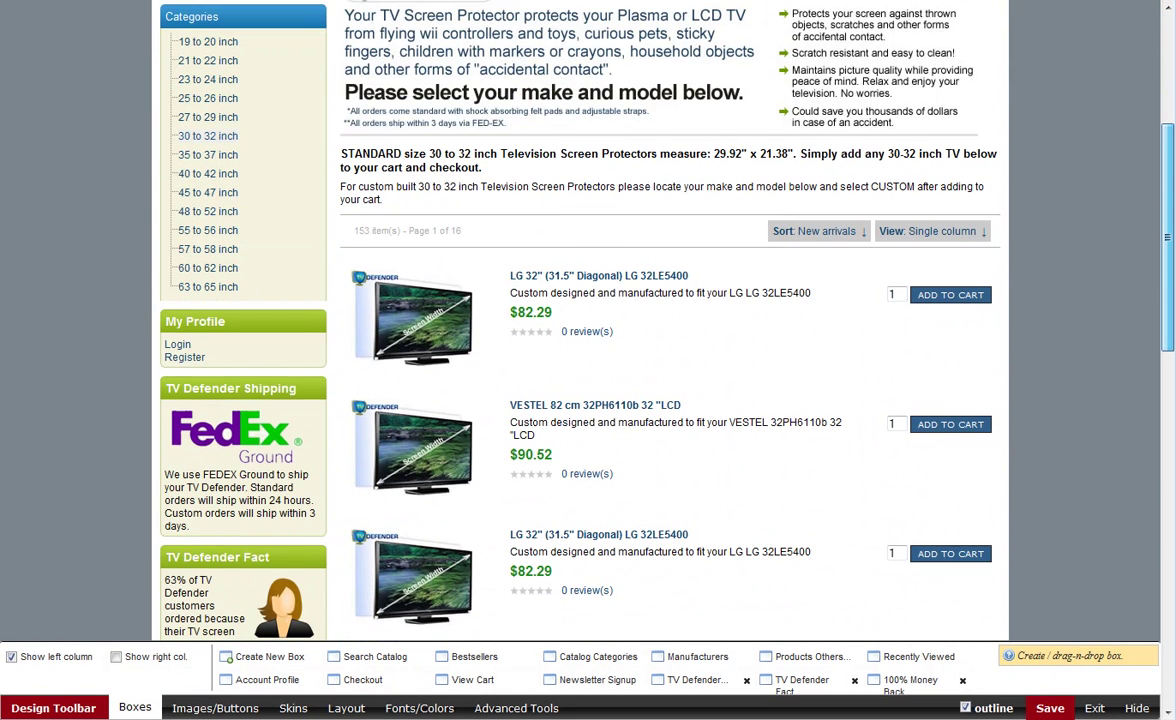
pyautogui.scroll(-3, 593, 300)
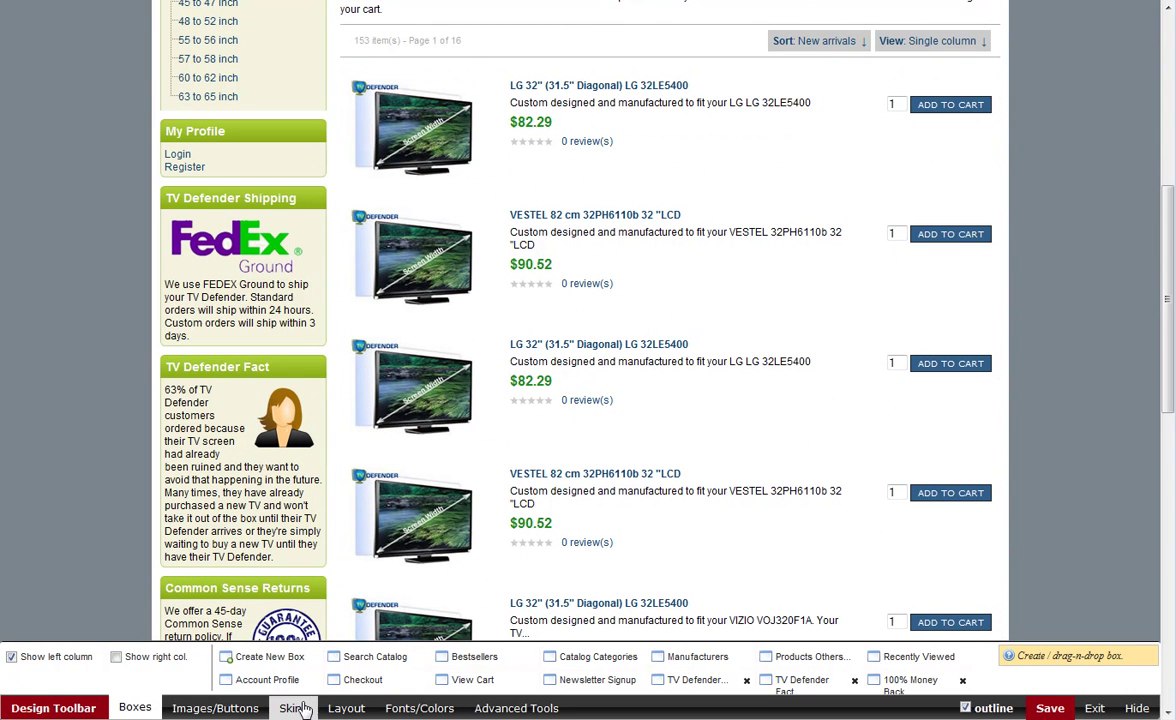
# Make Thumbnails - Double Column the default catalog page view and save the layout changes for the current page only
pyautogui.click(347, 708)
pyautogui.click(263, 684)
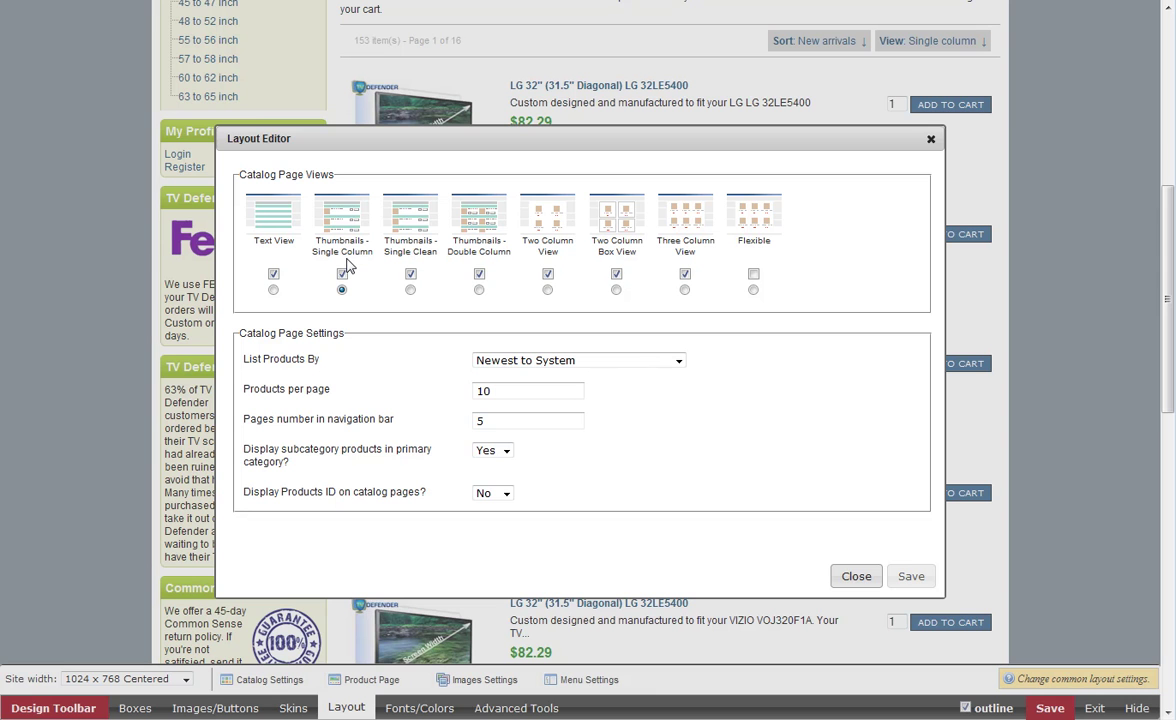
pyautogui.click(479, 289)
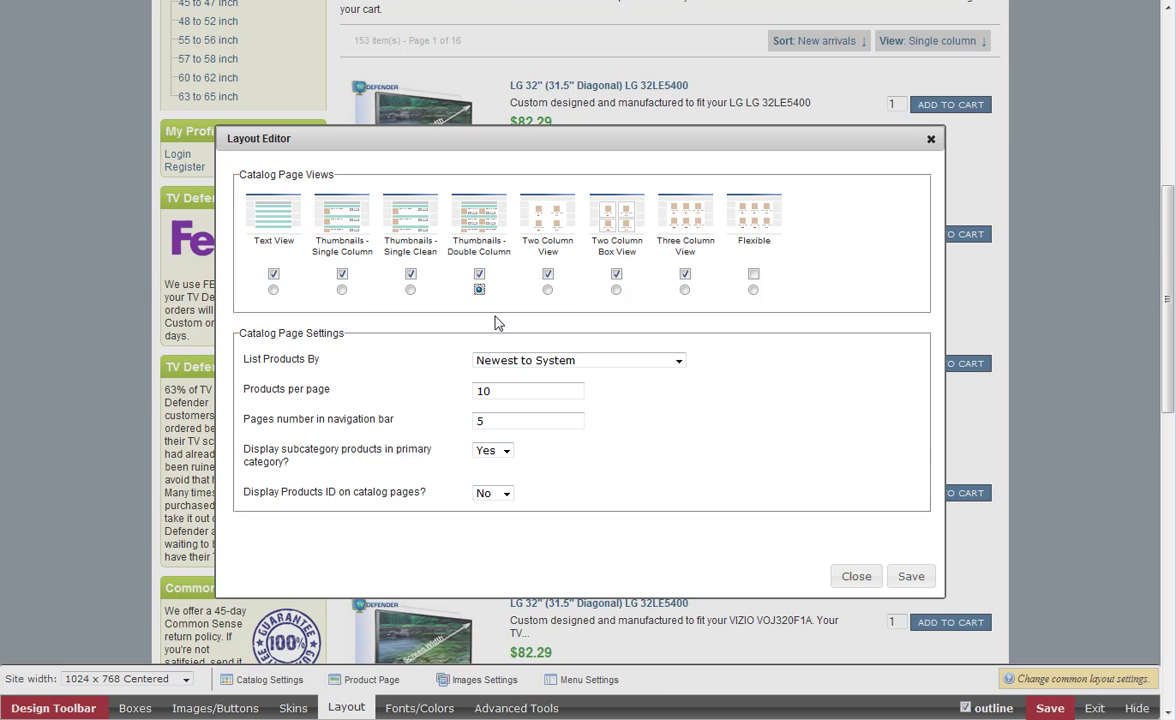
pyautogui.click(911, 578)
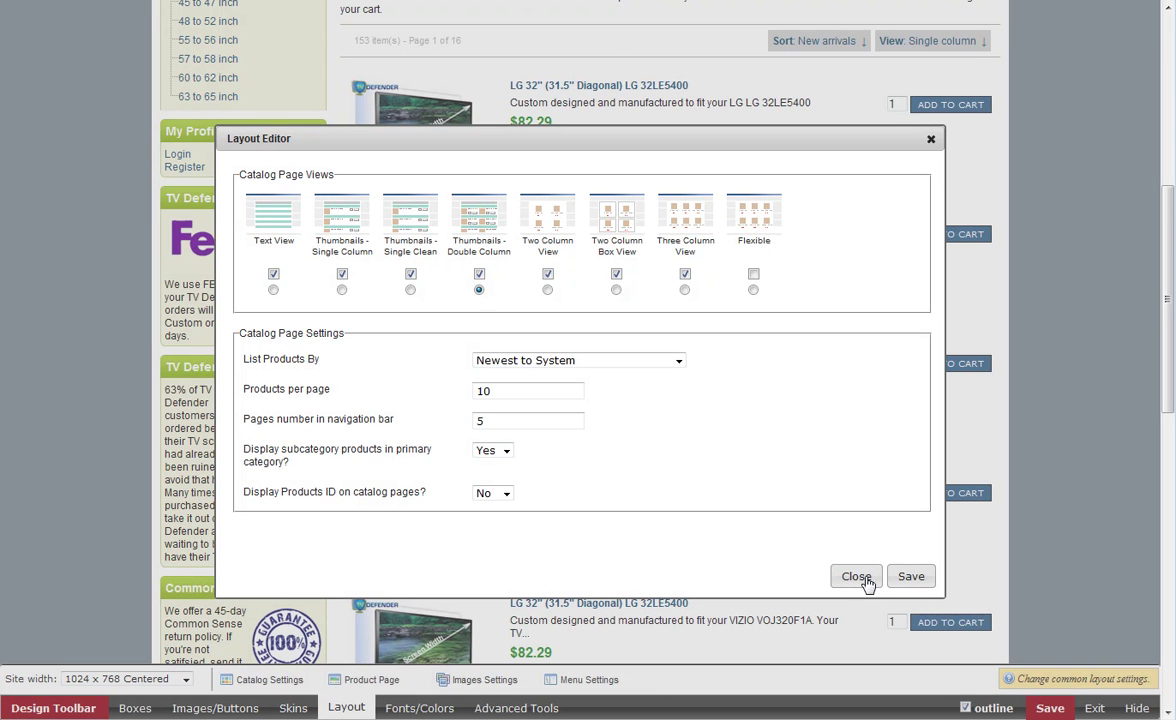
pyautogui.click(857, 577)
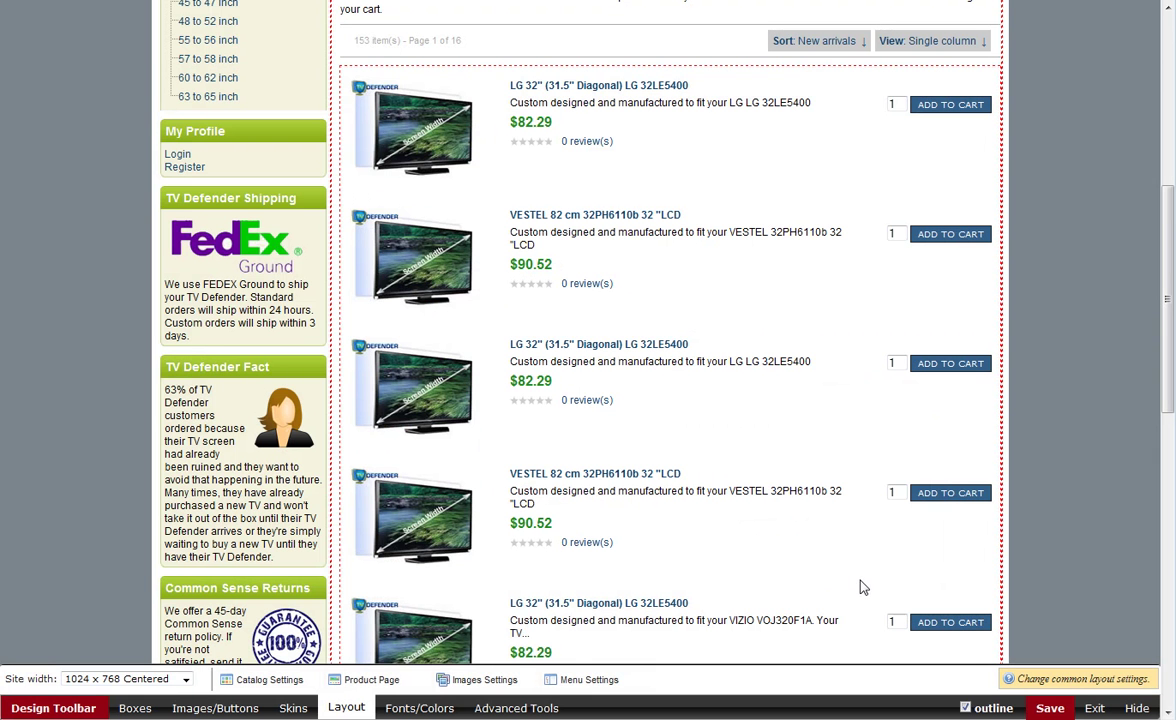
pyautogui.click(1052, 712)
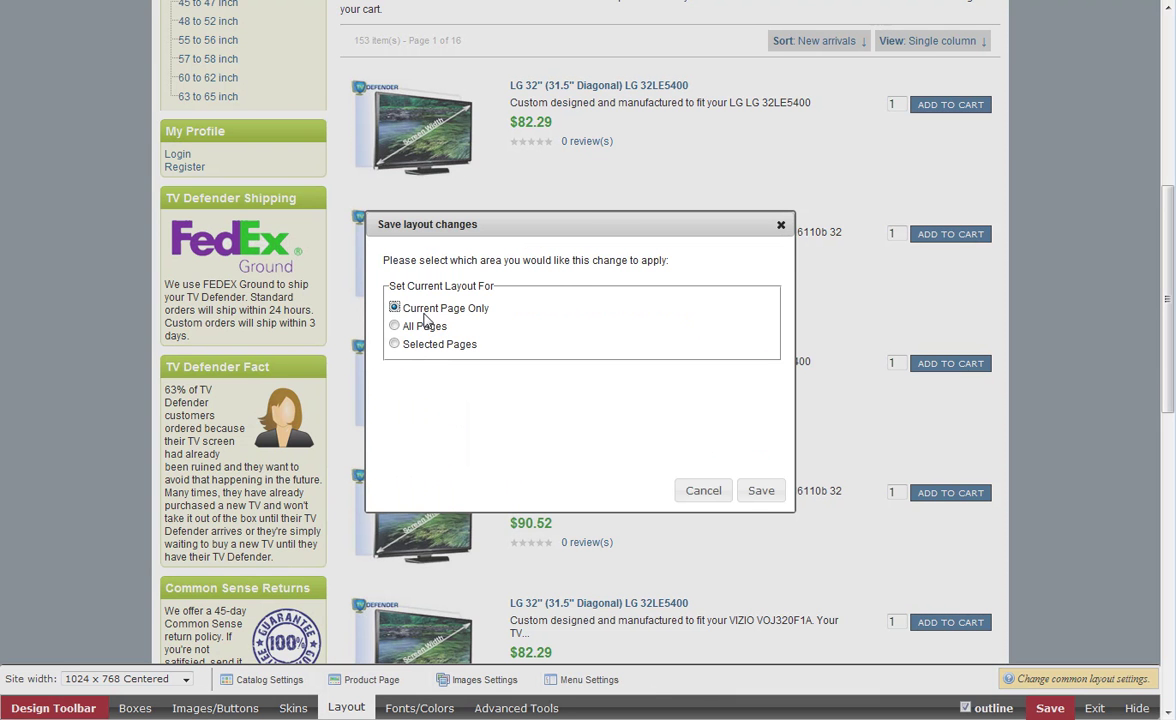
pyautogui.click(760, 491)
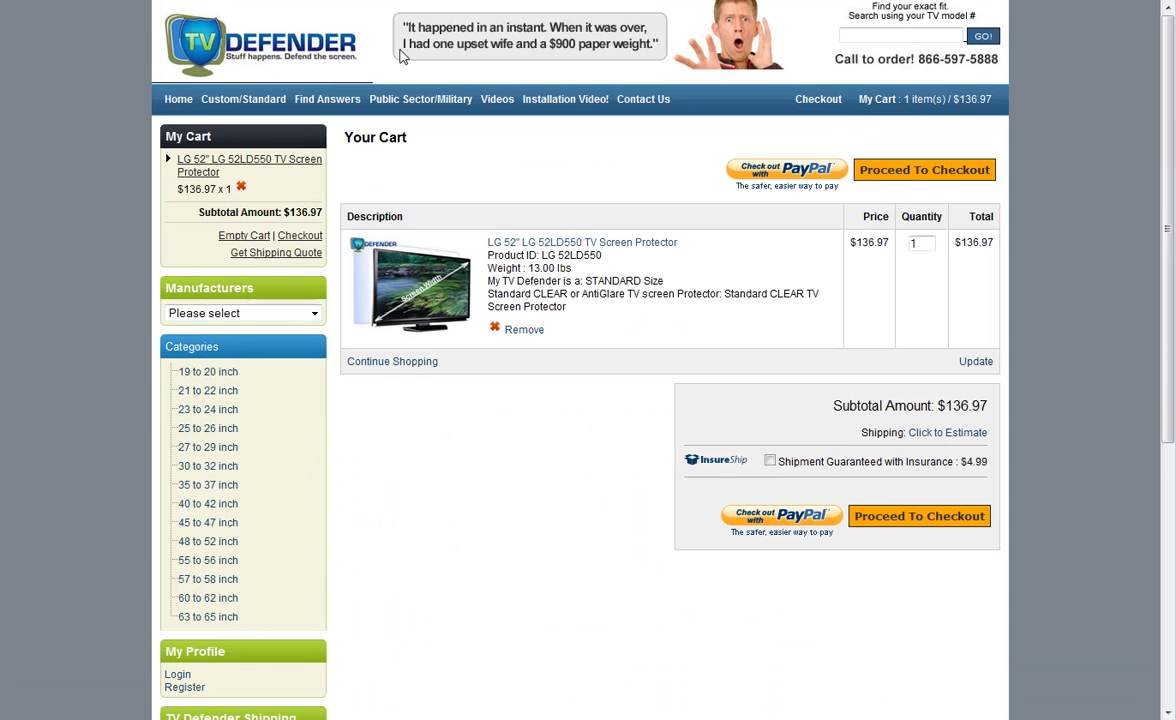
# Open the 30 to 32 inch category in the live storefront and examine its product layout
pyautogui.click(203, 468)
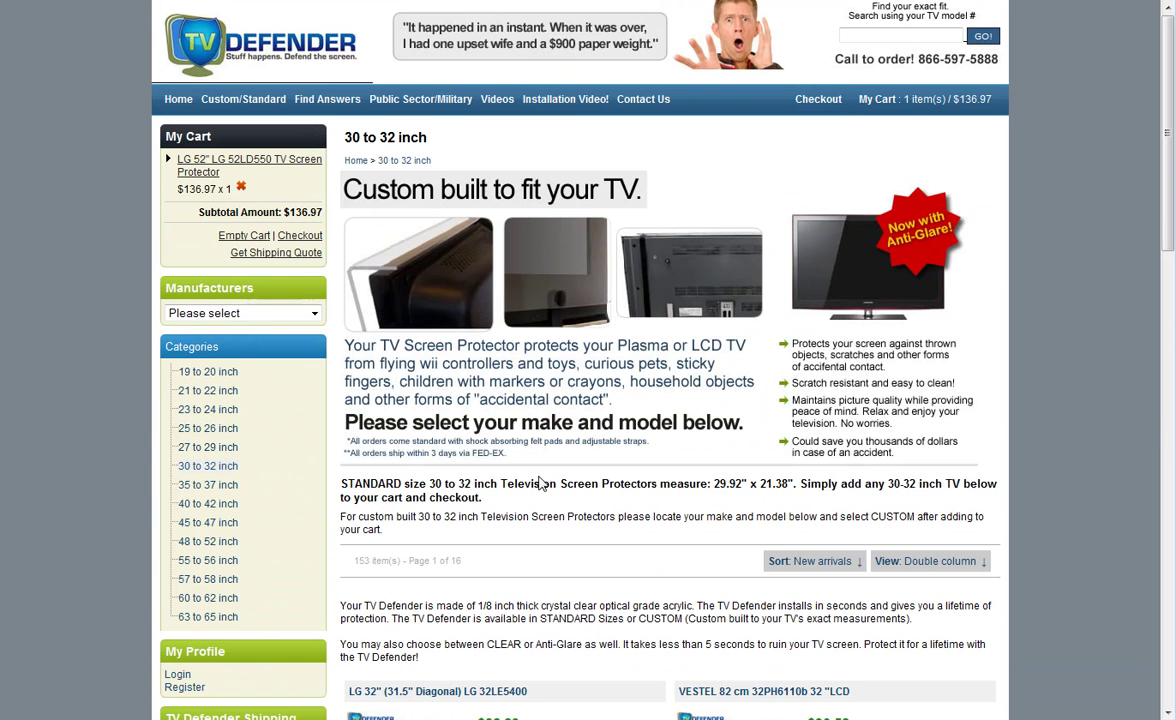
pyautogui.scroll(-6, 614, 513)
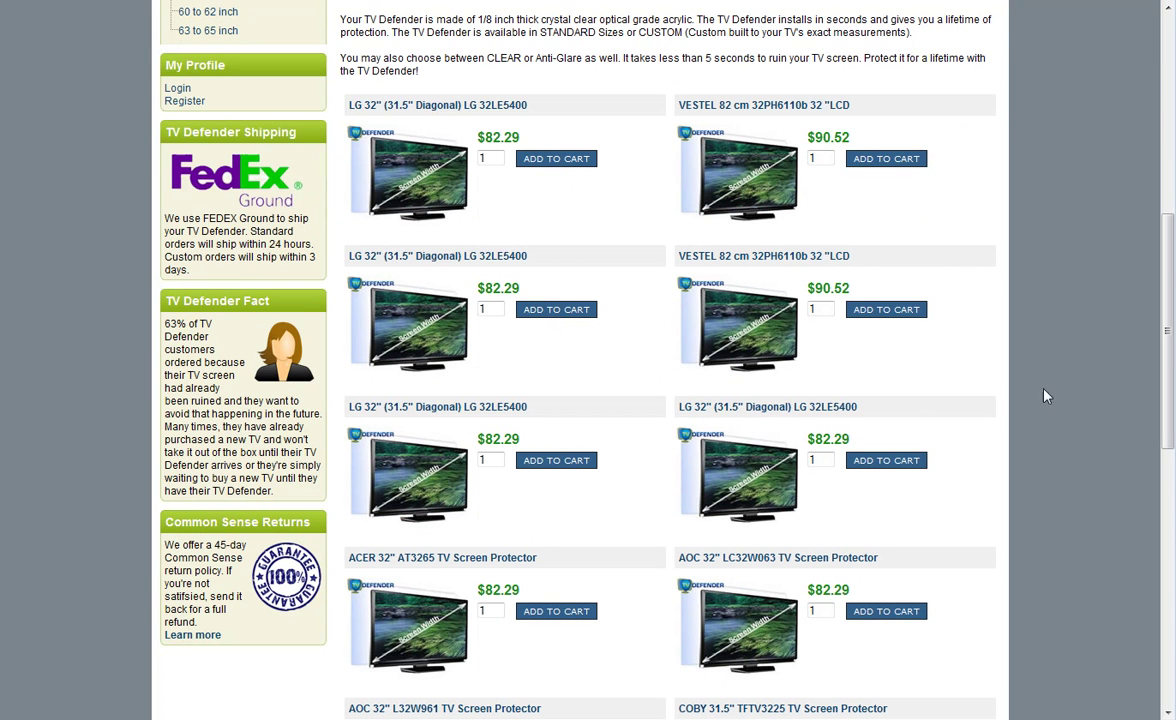
pyautogui.moveTo(1170, 413); pyautogui.dragTo(1170, 352)
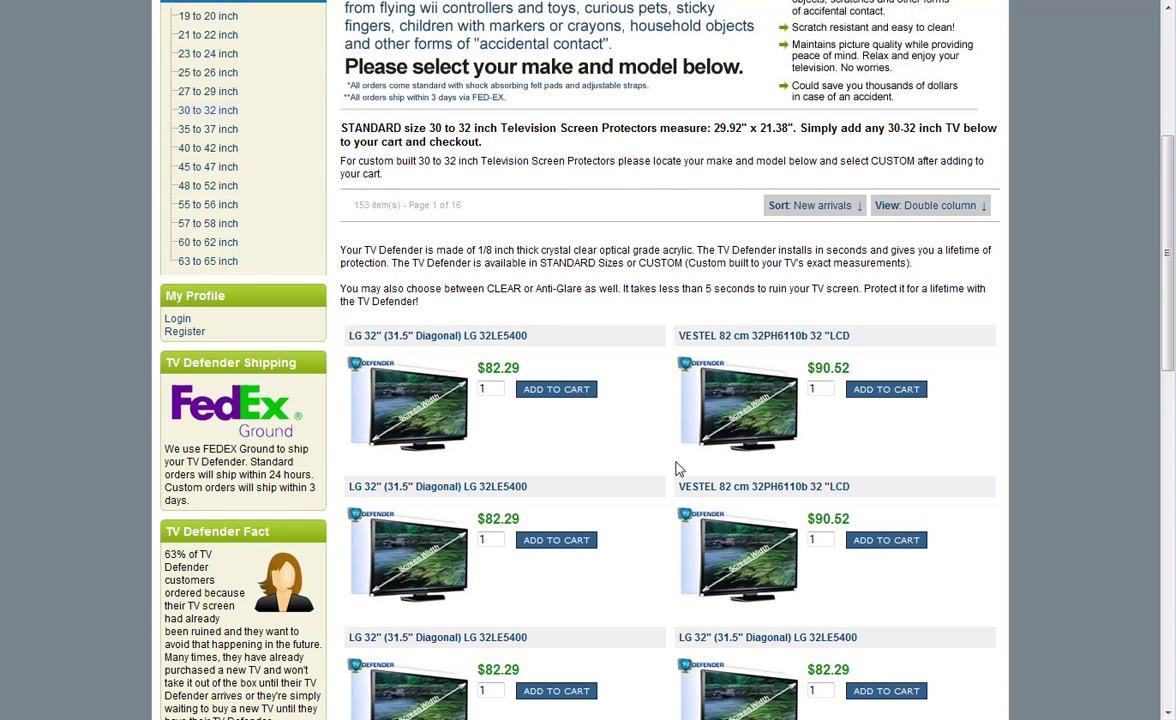
pyautogui.moveTo(1170, 292); pyautogui.dragTo(1170, 210)
pyautogui.scroll(-3, 1170, 210)
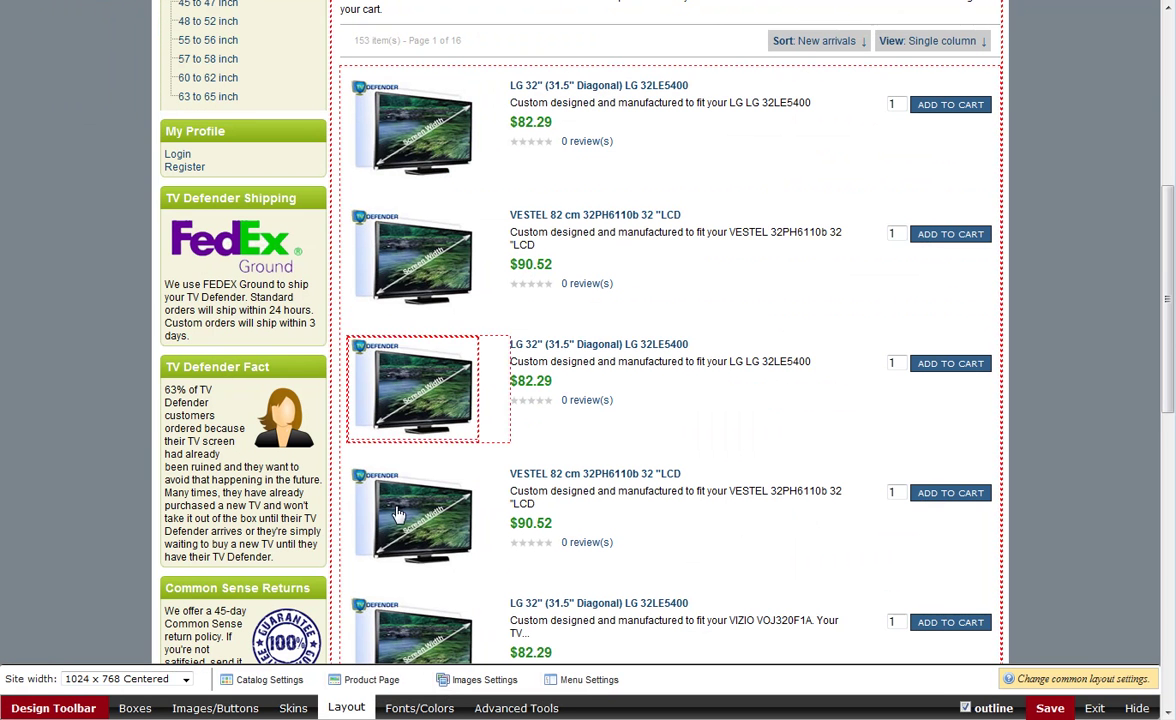
# Make Two Column Box View the default catalog page view, save the catalog settings and close the Layout Editor
pyautogui.click(266, 686)
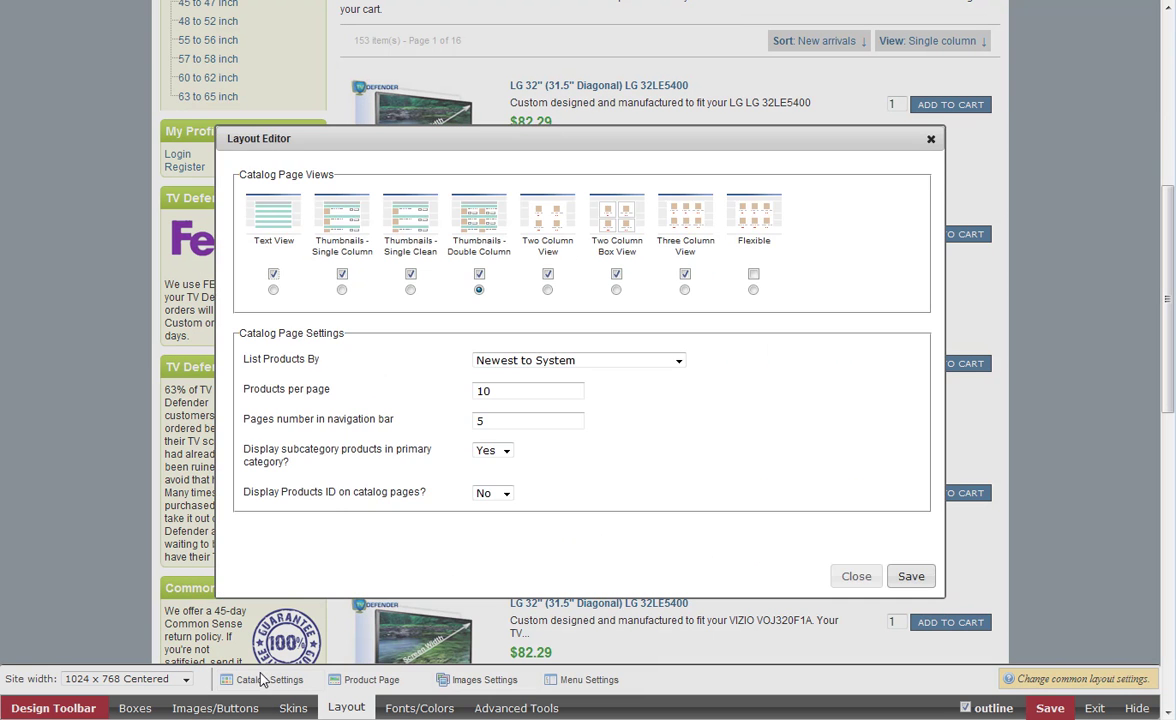
pyautogui.click(616, 289)
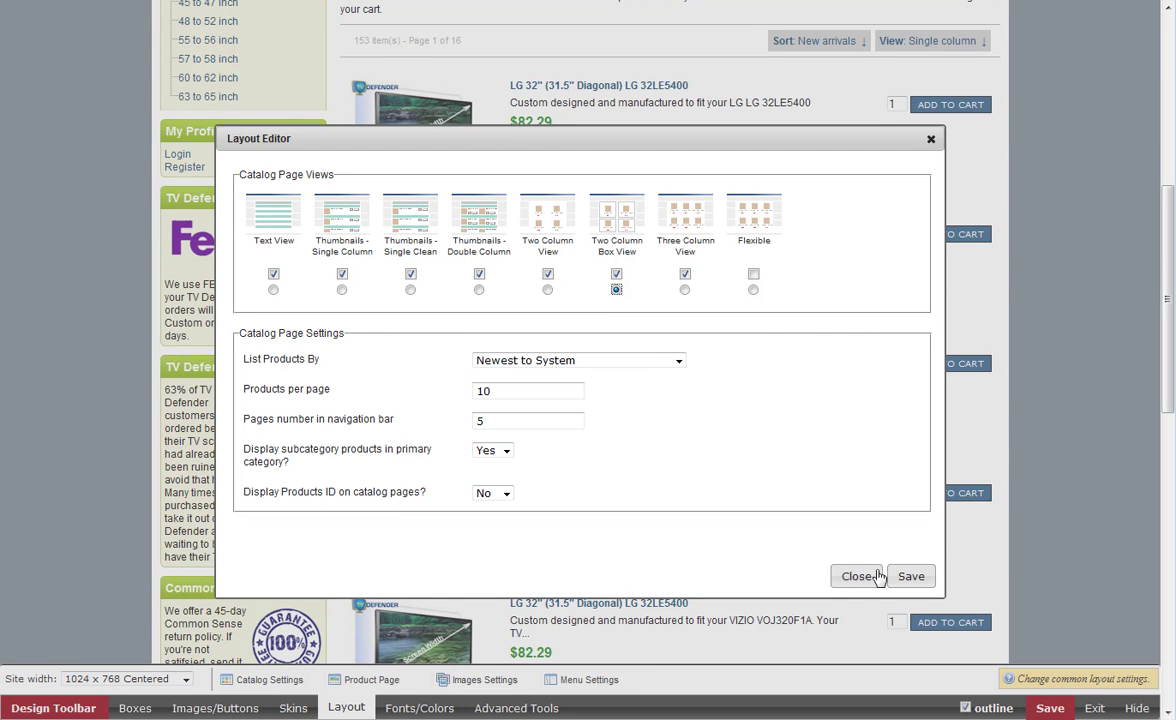
pyautogui.click(911, 577)
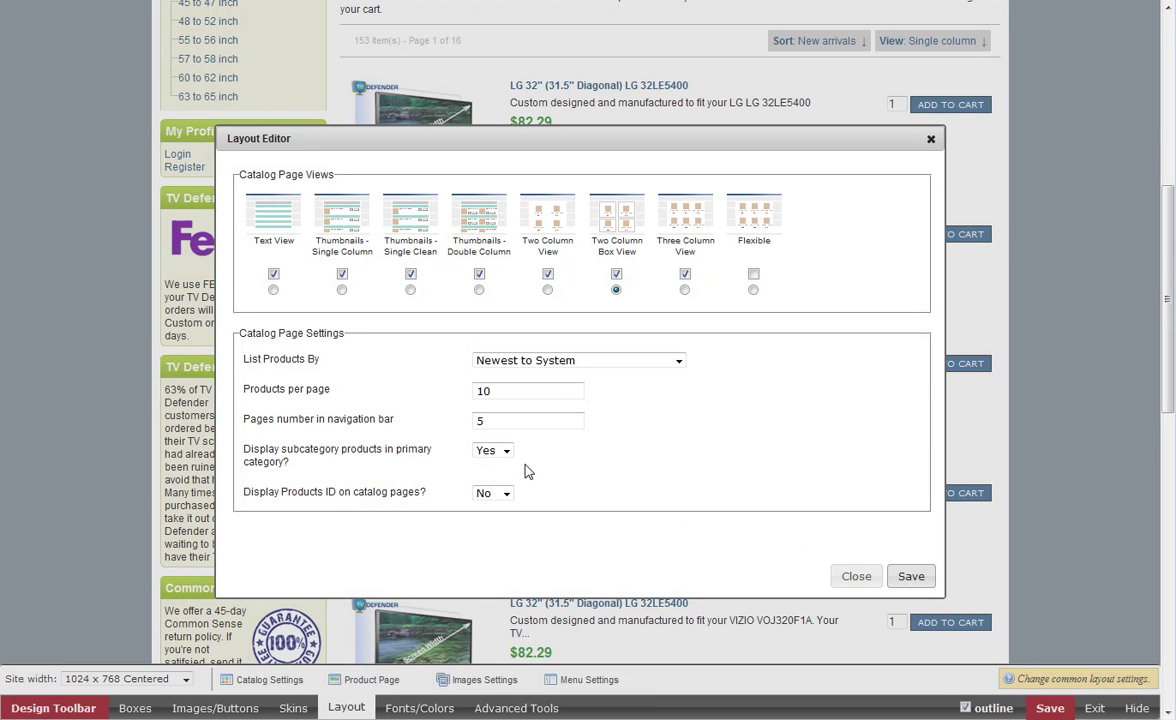
pyautogui.click(855, 577)
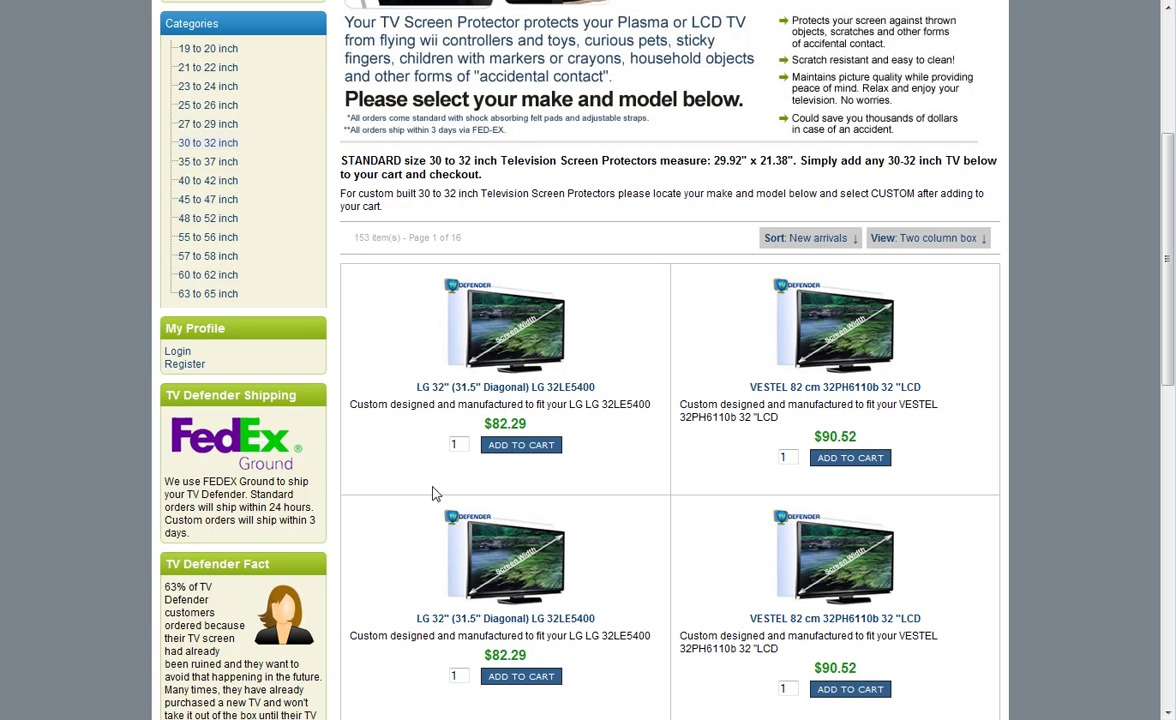
# Examine the two-column box product layout of the 30 to 32 inch category in the live storefront
pyautogui.moveTo(370, 407); pyautogui.dragTo(670, 418)
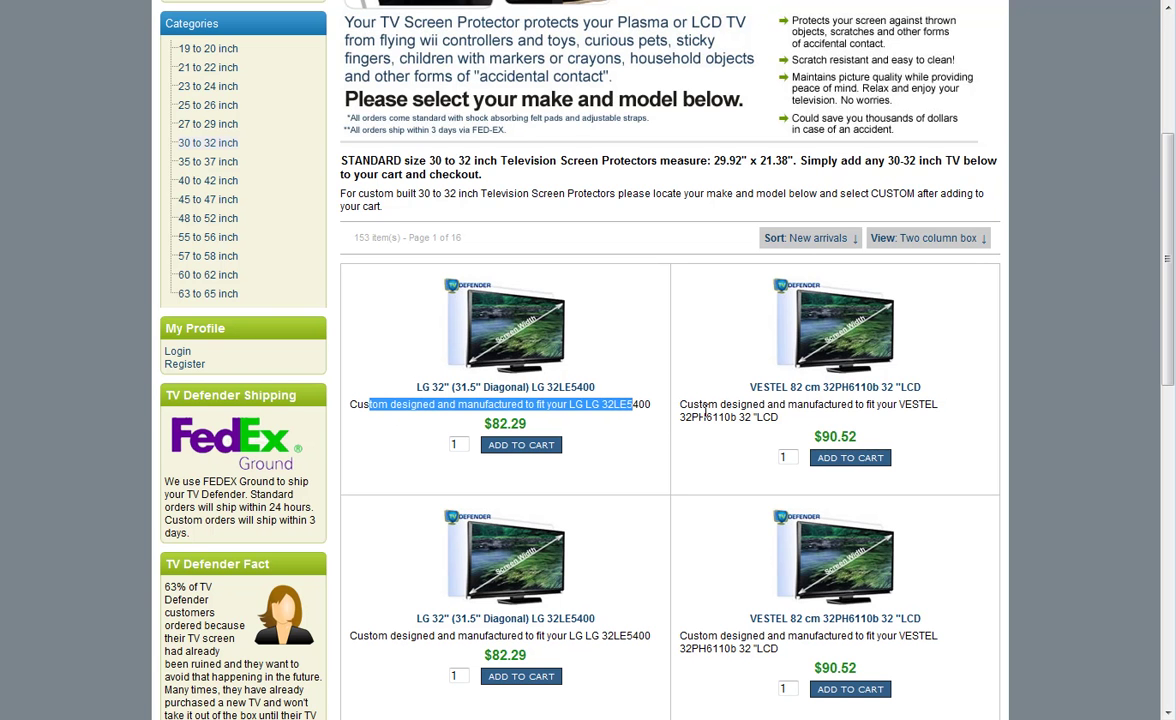
pyautogui.scroll(-2, 1074, 280)
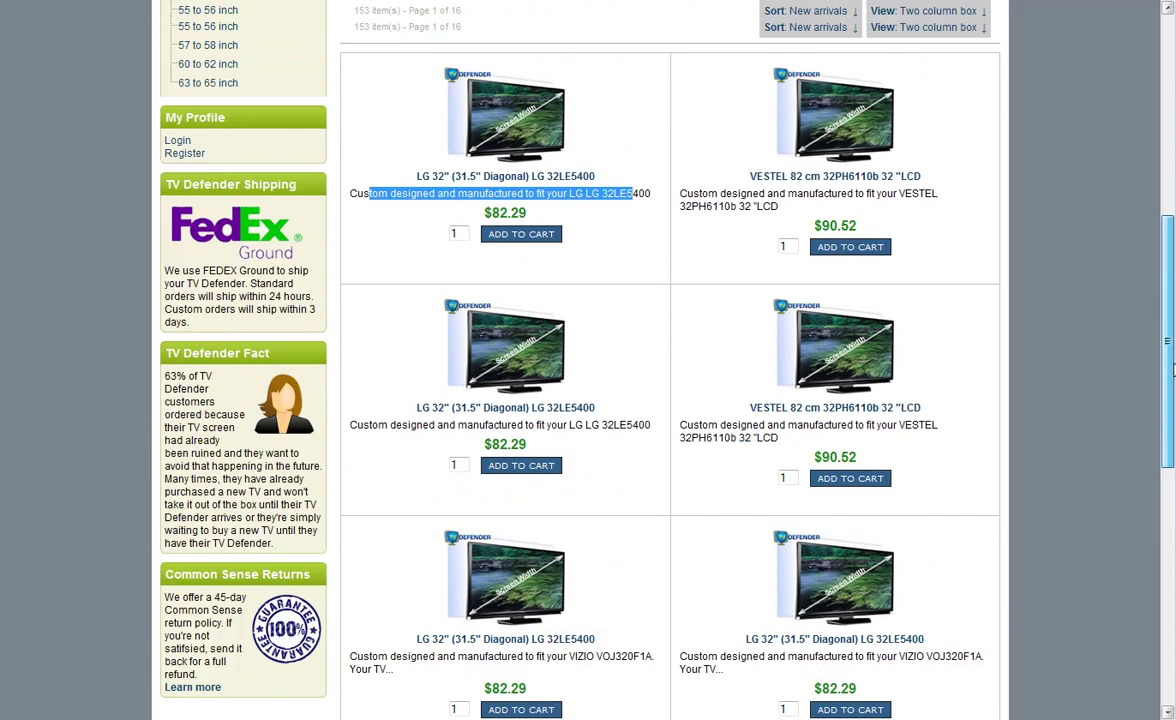
pyautogui.scroll(5, 1172, 370)
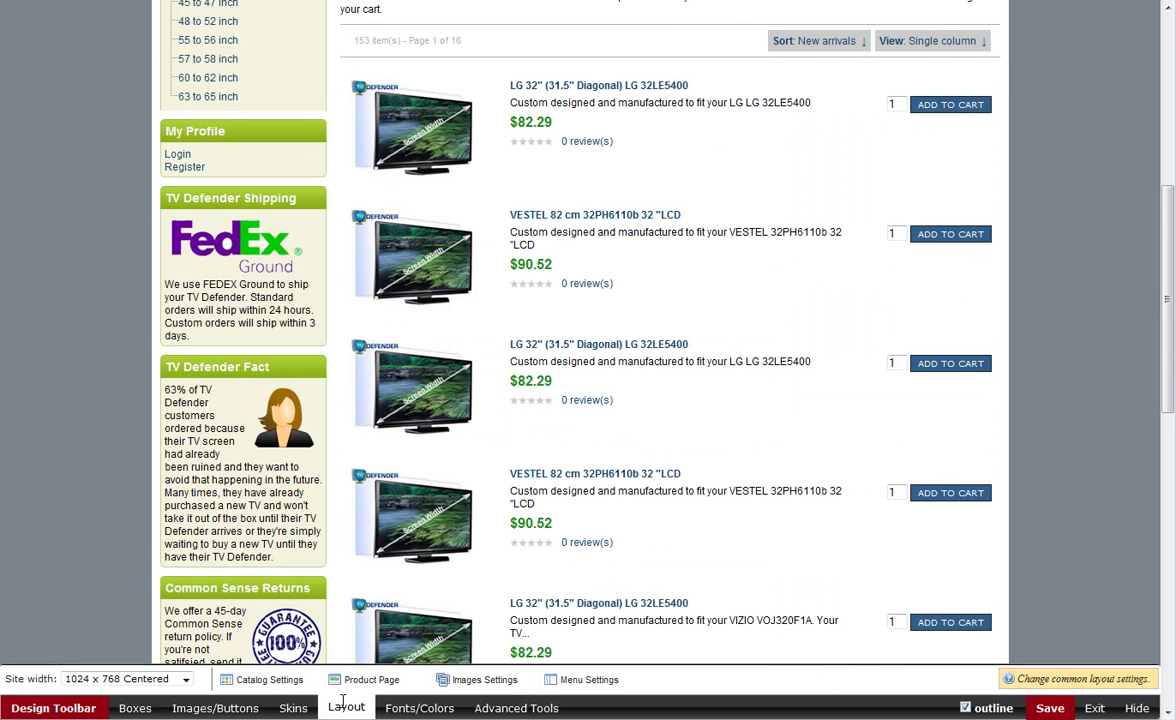
# Review the List Products By sorting choices in the catalog settings and close the Layout Editor without changes
pyautogui.click(262, 680)
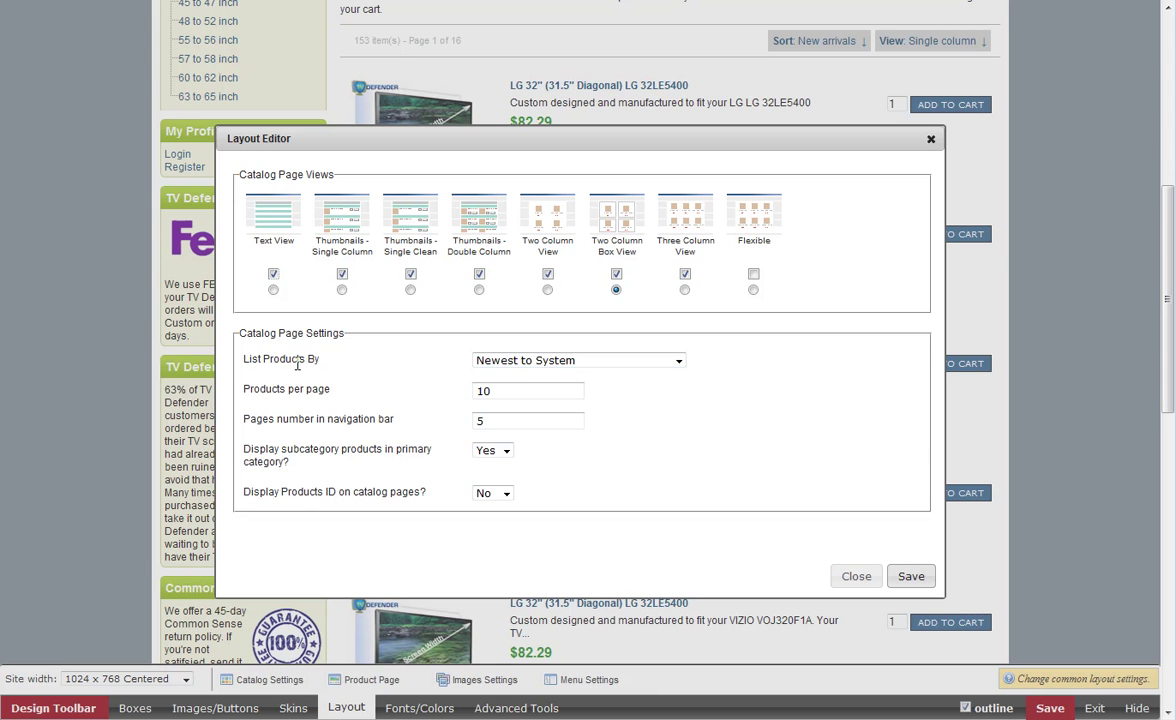
pyautogui.click(679, 363)
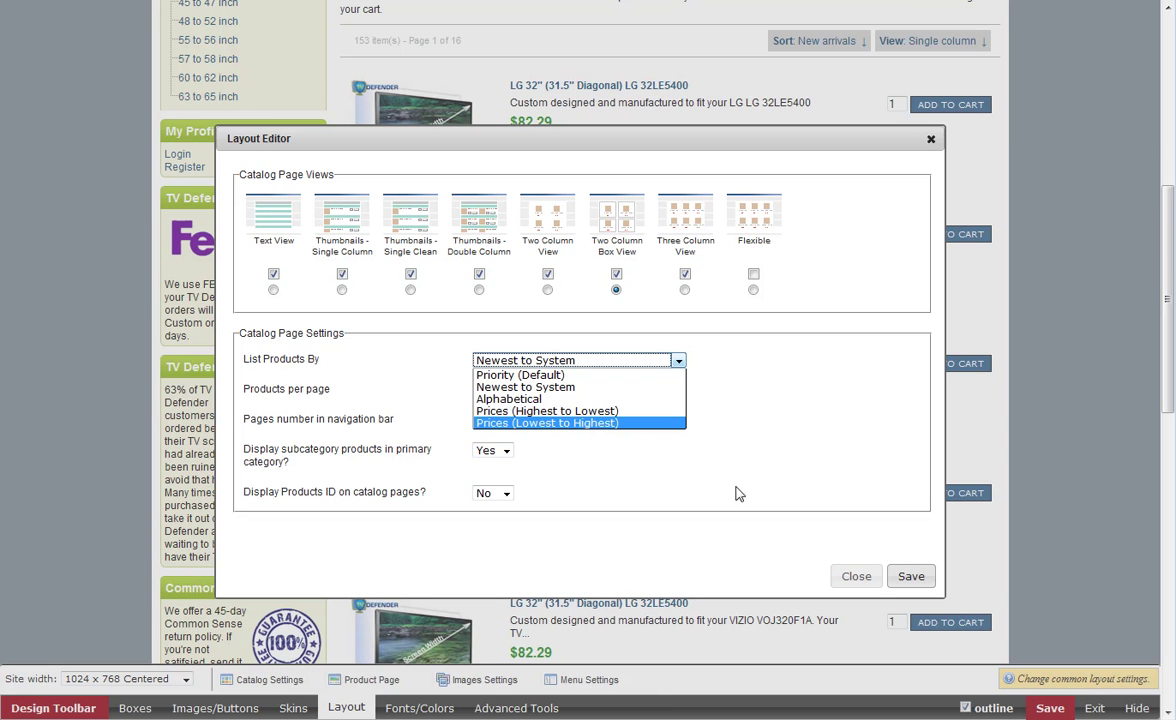
pyautogui.click(850, 578)
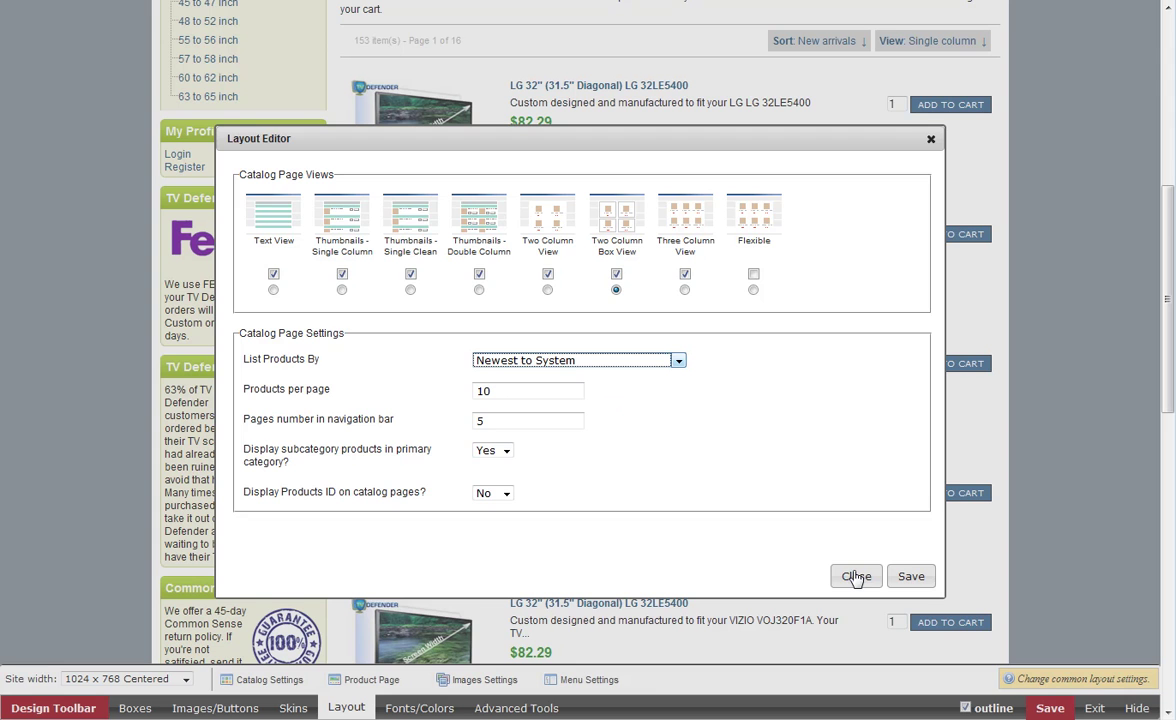
pyautogui.click(856, 577)
# Compare the category page's View and Sort options with the List Products By choices in the catalog settings
pyautogui.click(933, 42)
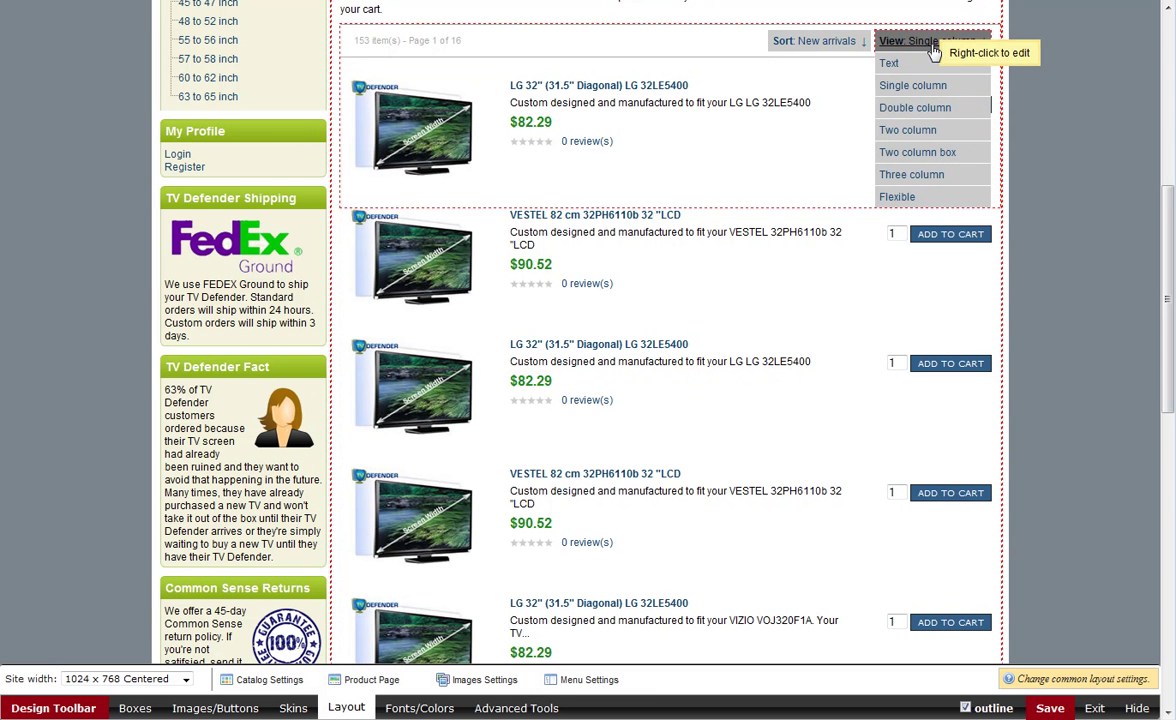
pyautogui.click(828, 44)
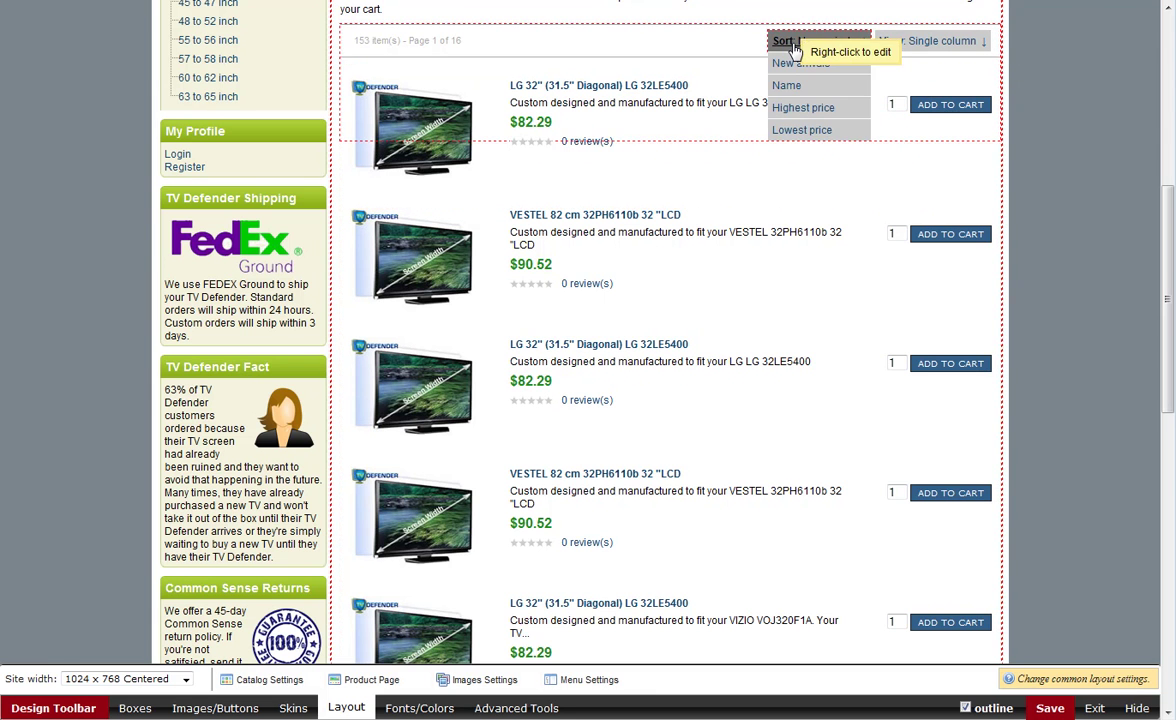
pyautogui.click(256, 681)
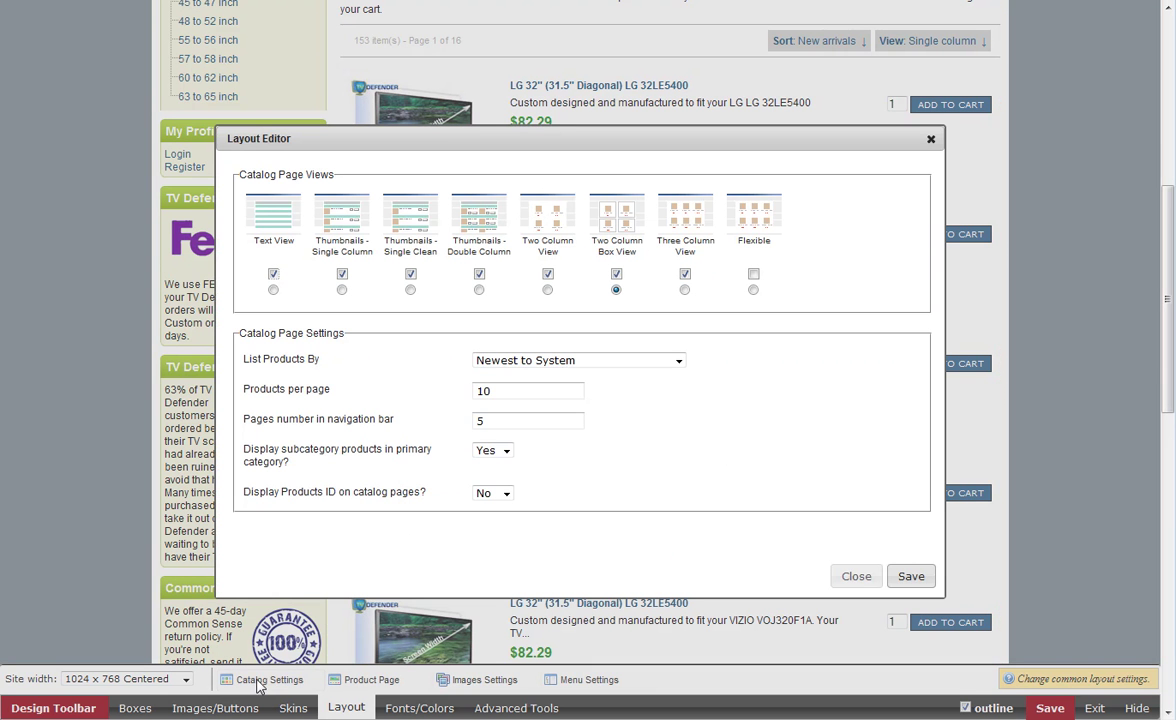
pyautogui.click(679, 362)
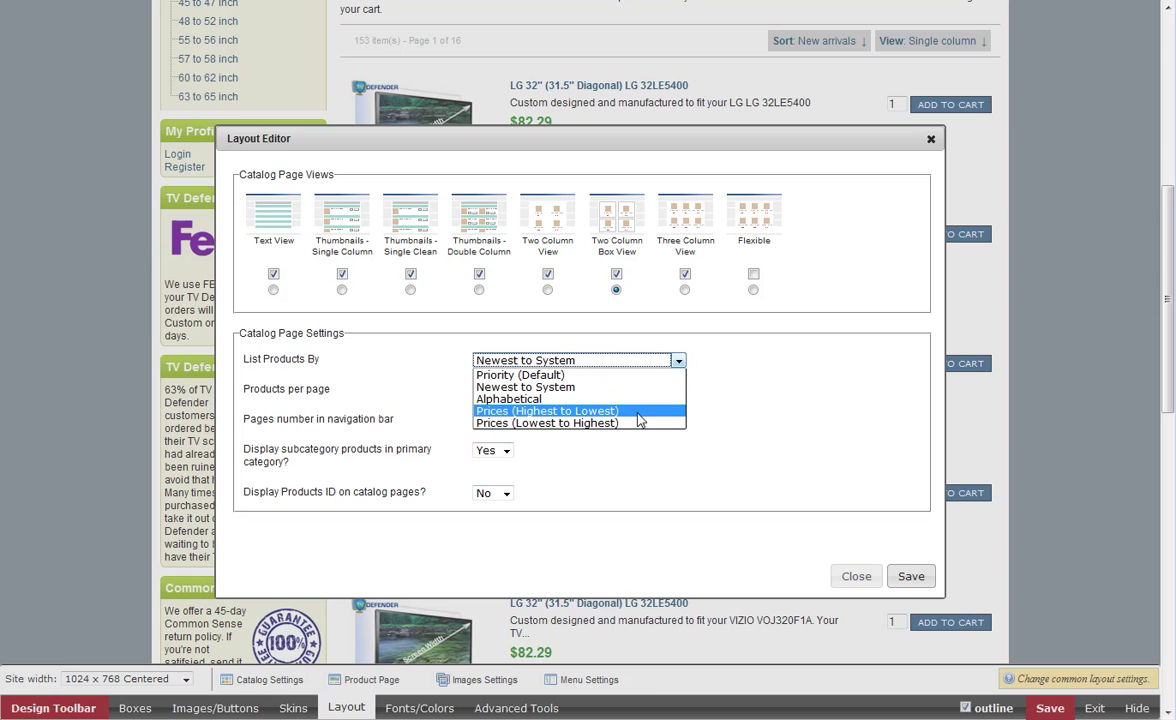
pyautogui.press('Escape')
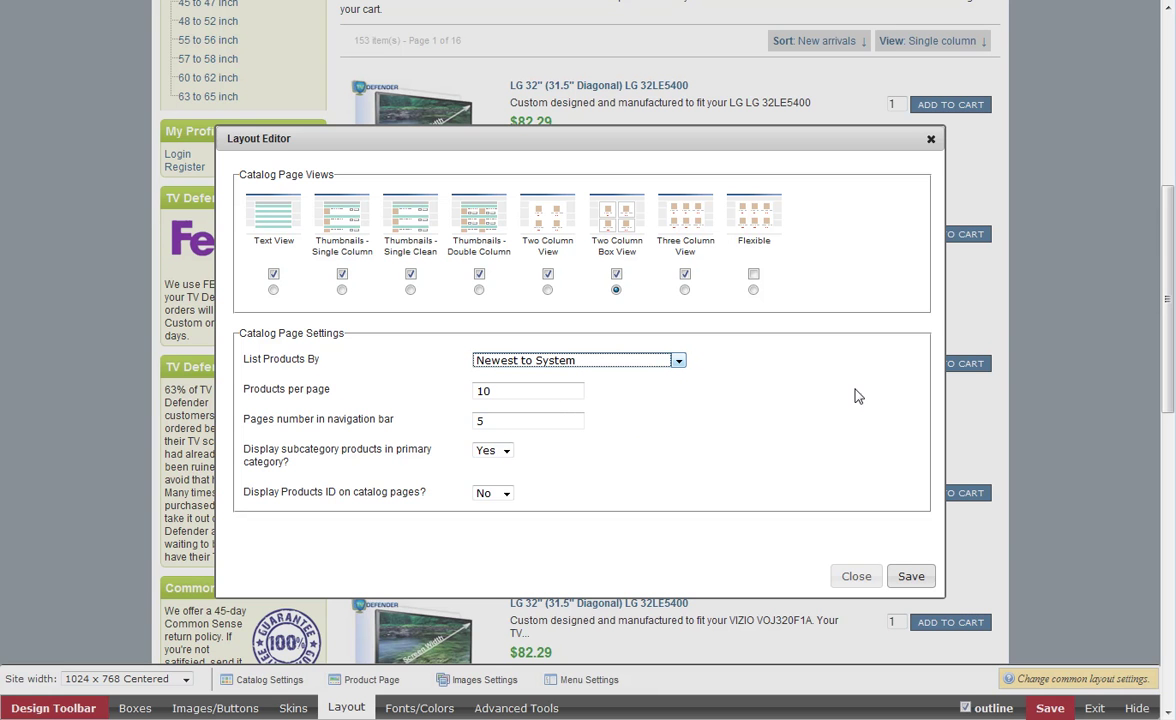
pyautogui.click(870, 578)
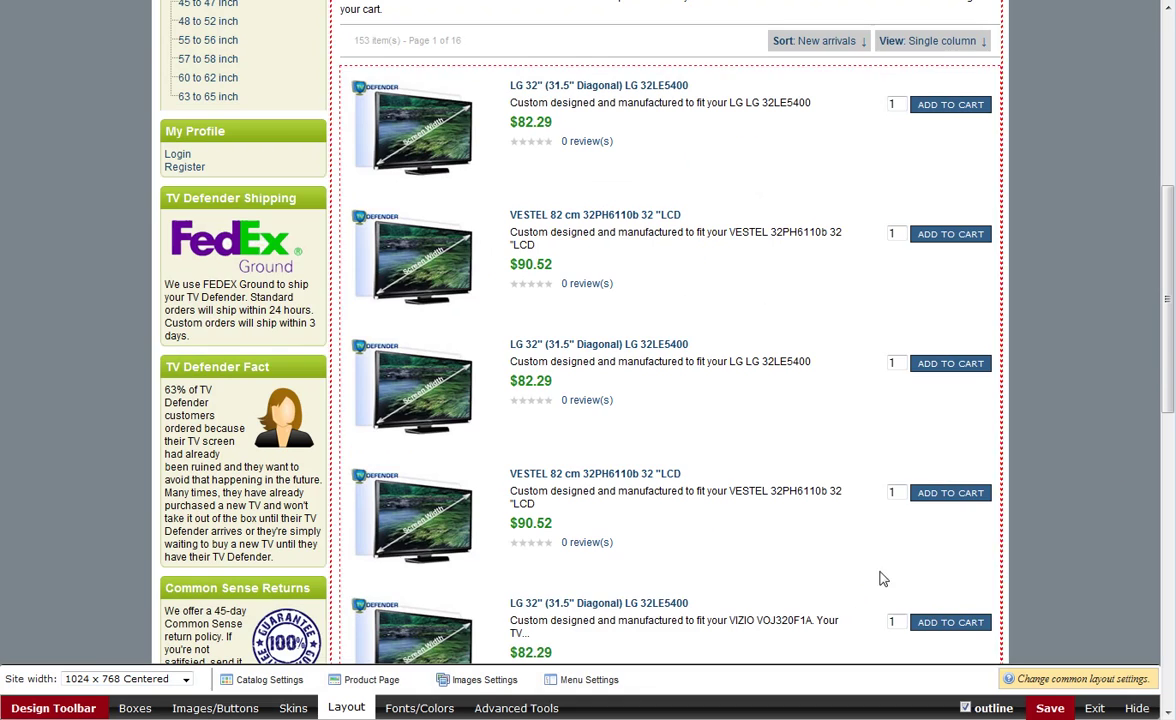
# Inspect the page-number navigation below the product listing and the catalog setting for displaying subcategory products in the primary category
pyautogui.moveTo(1157, 388); pyautogui.dragTo(1168, 645)
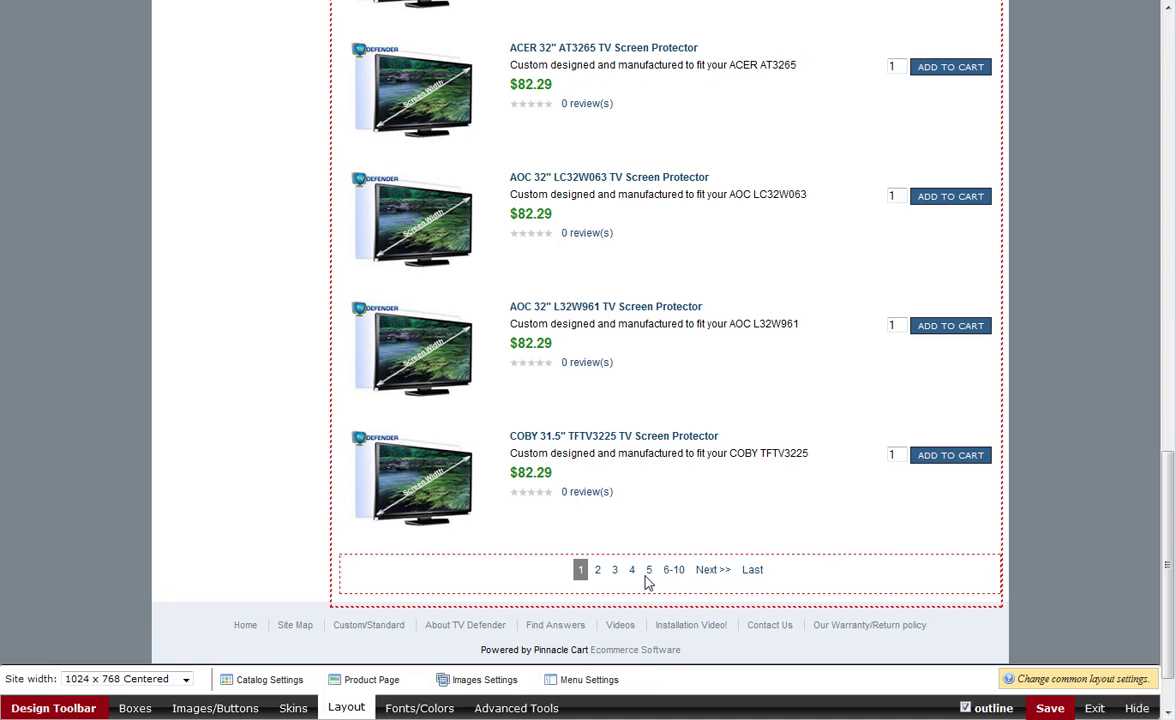
pyautogui.click(269, 683)
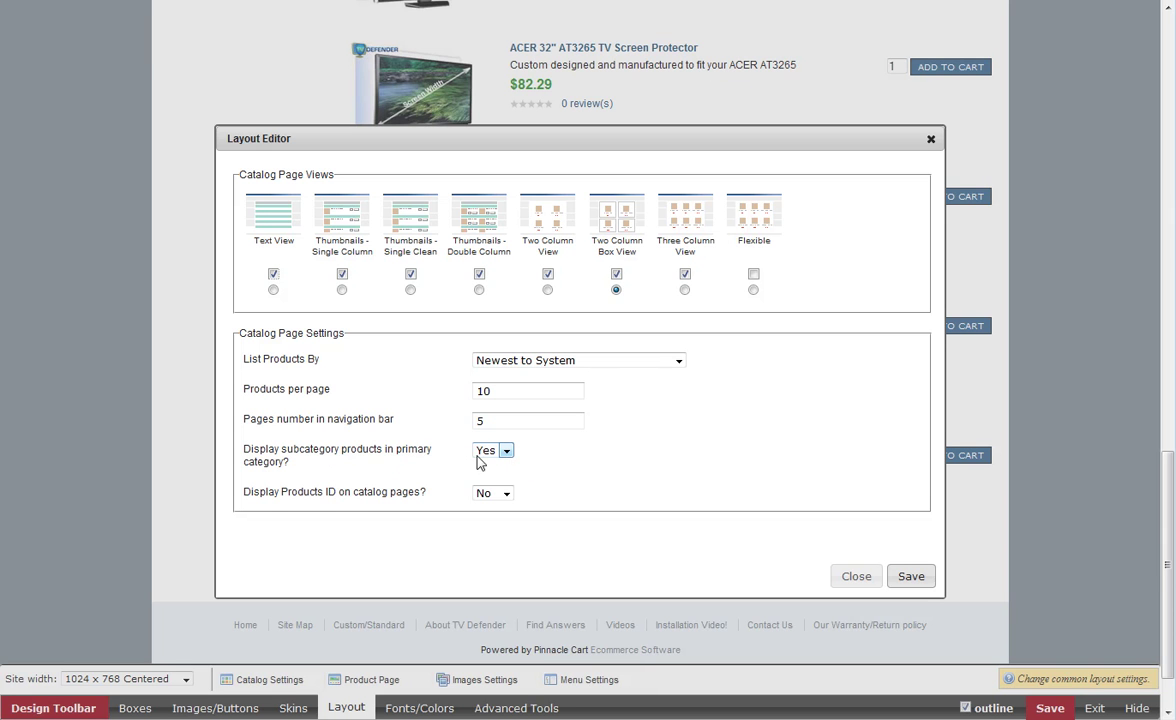
pyautogui.click(505, 453)
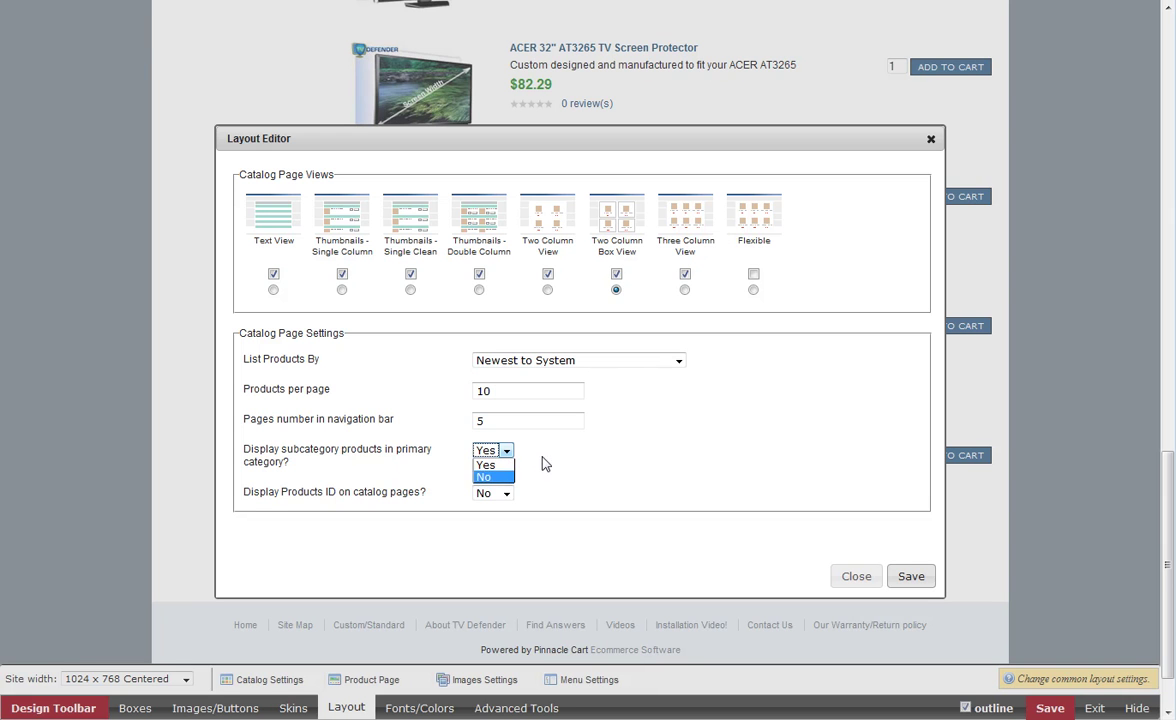
pyautogui.click(543, 467)
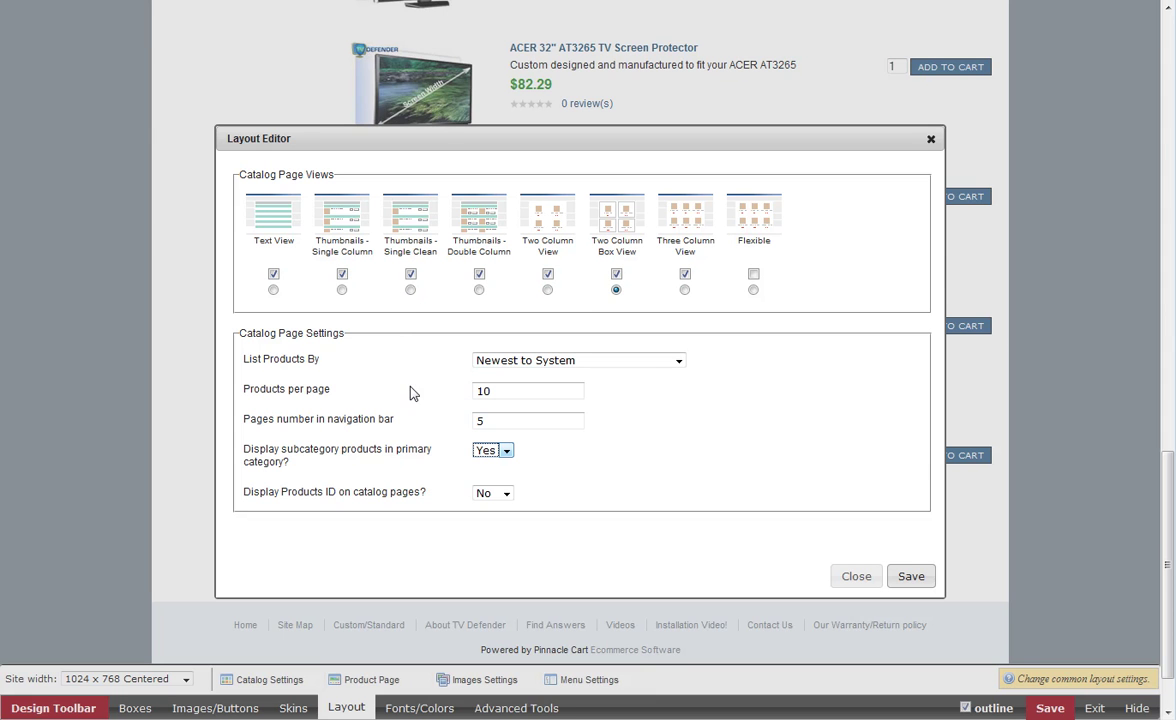
pyautogui.click(855, 577)
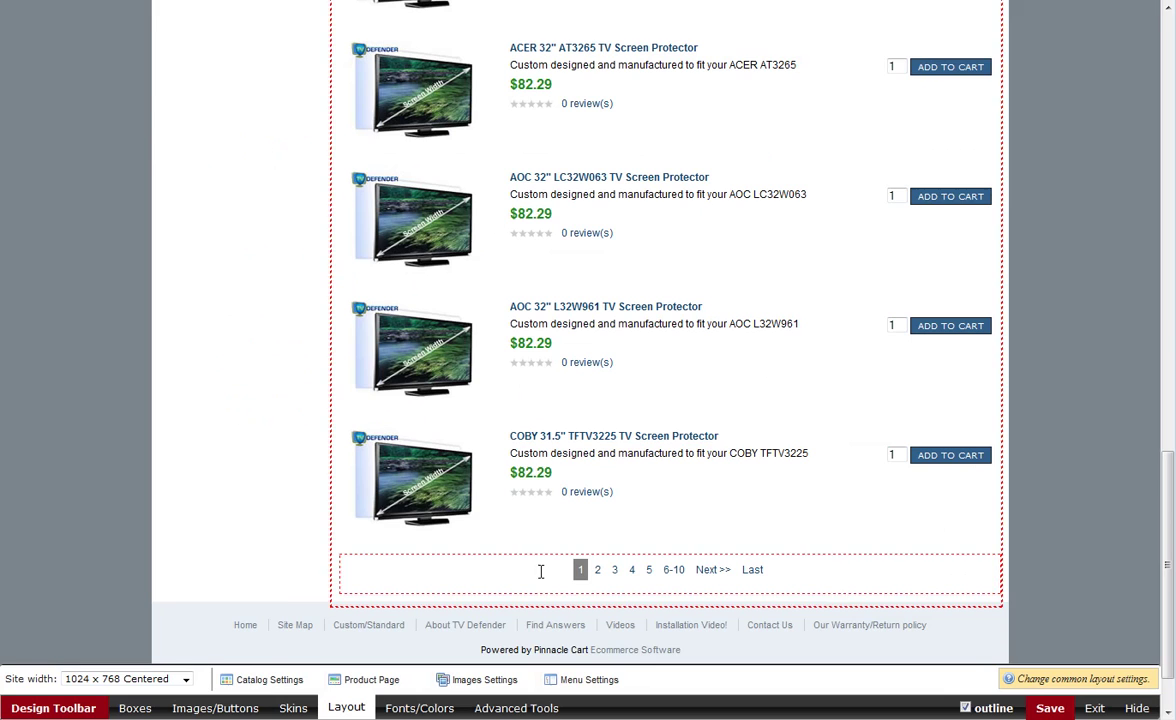